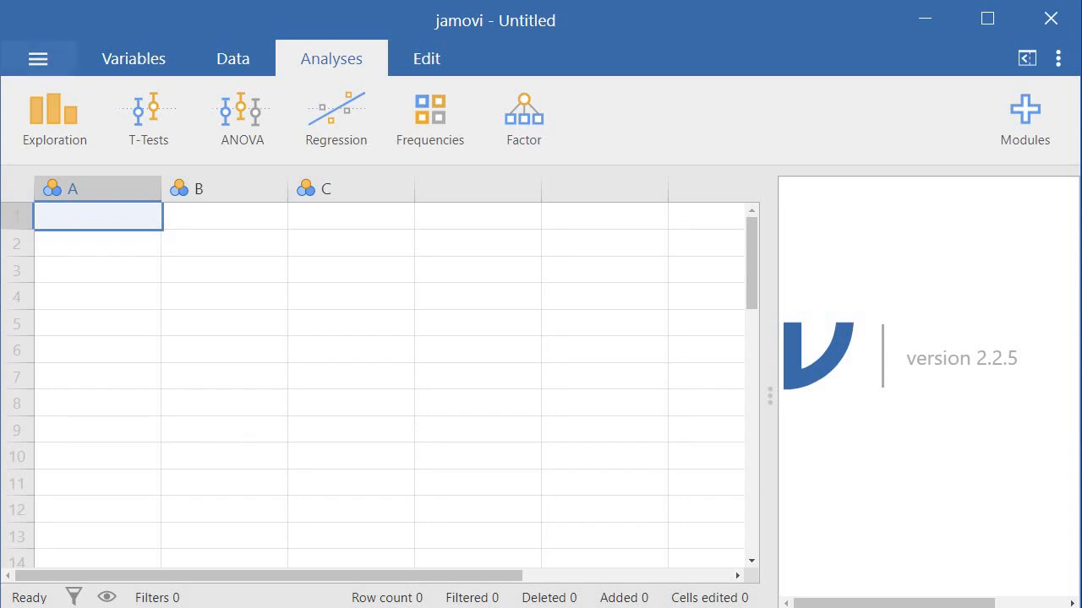
# Import the data file "Kajian Literasi Kesihatan (Responses)" from the Health Psychology folder on this PC
pyautogui.click(34, 63)
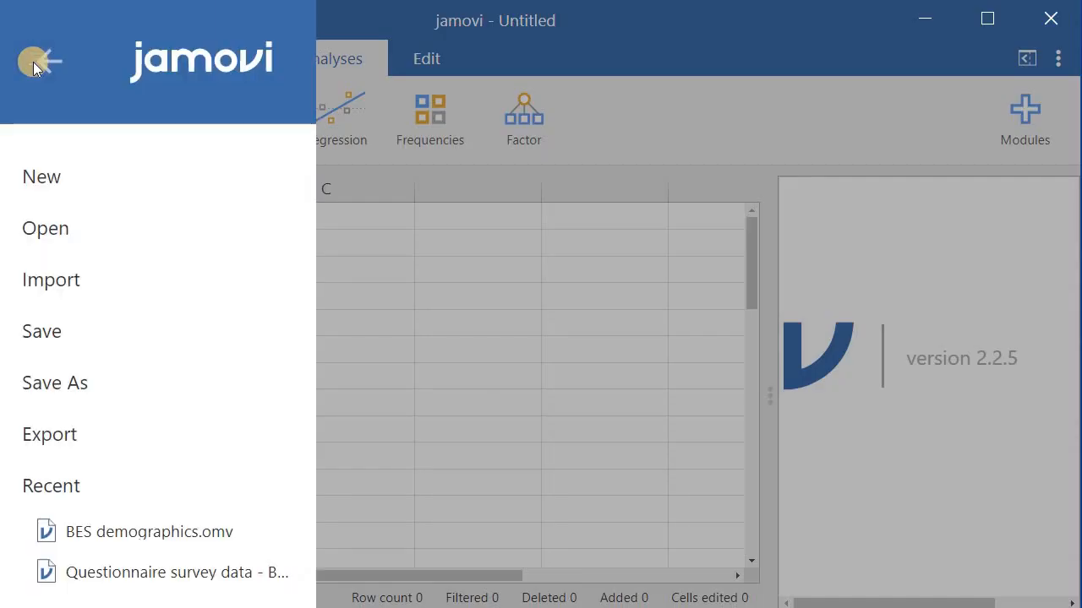
pyautogui.click(53, 283)
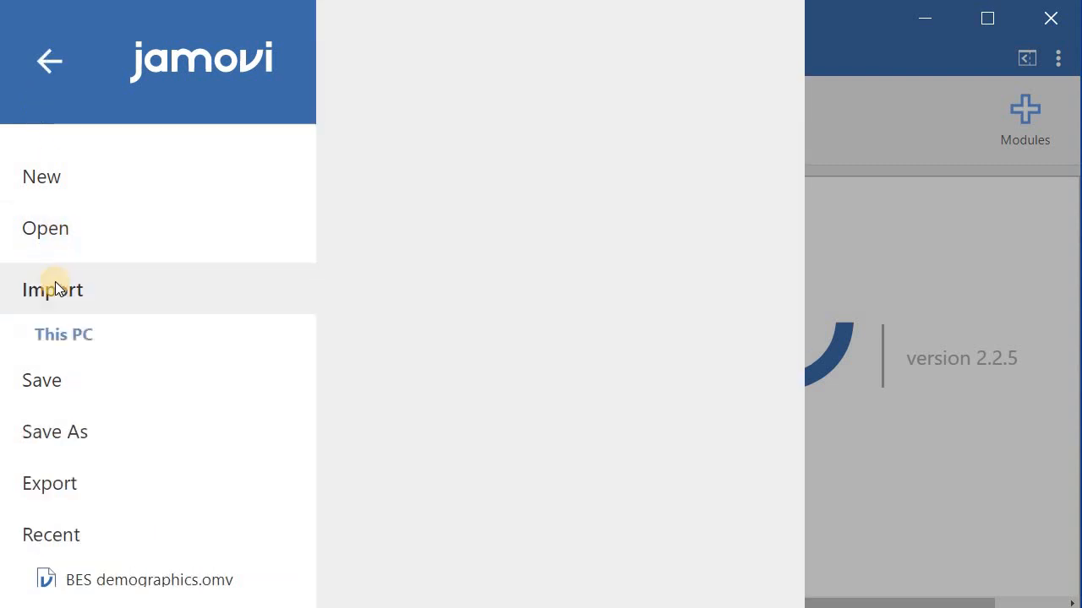
pyautogui.click(887, 34)
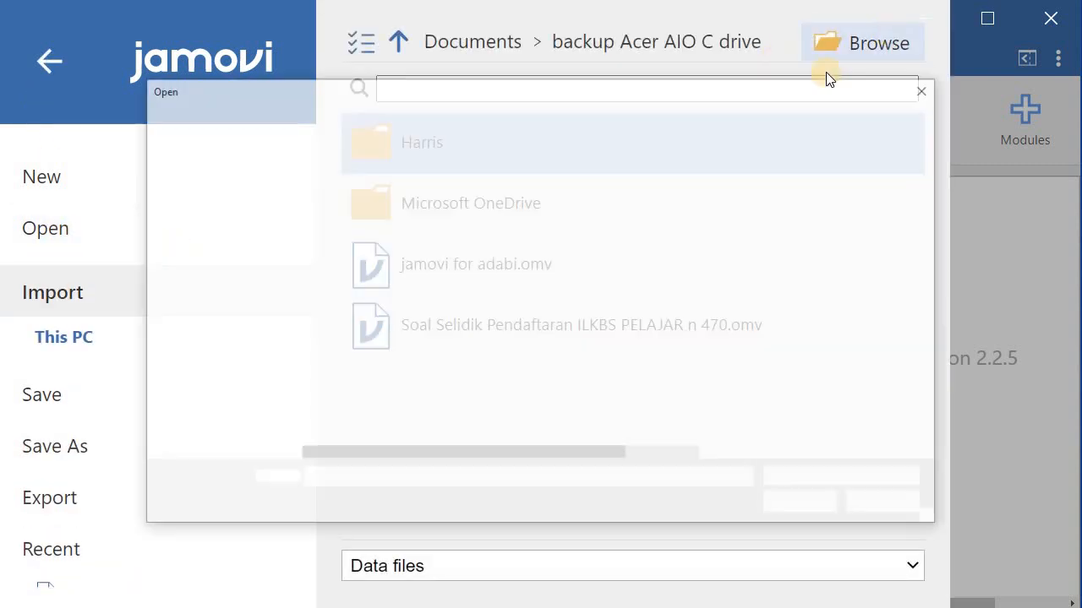
pyautogui.click(327, 235)
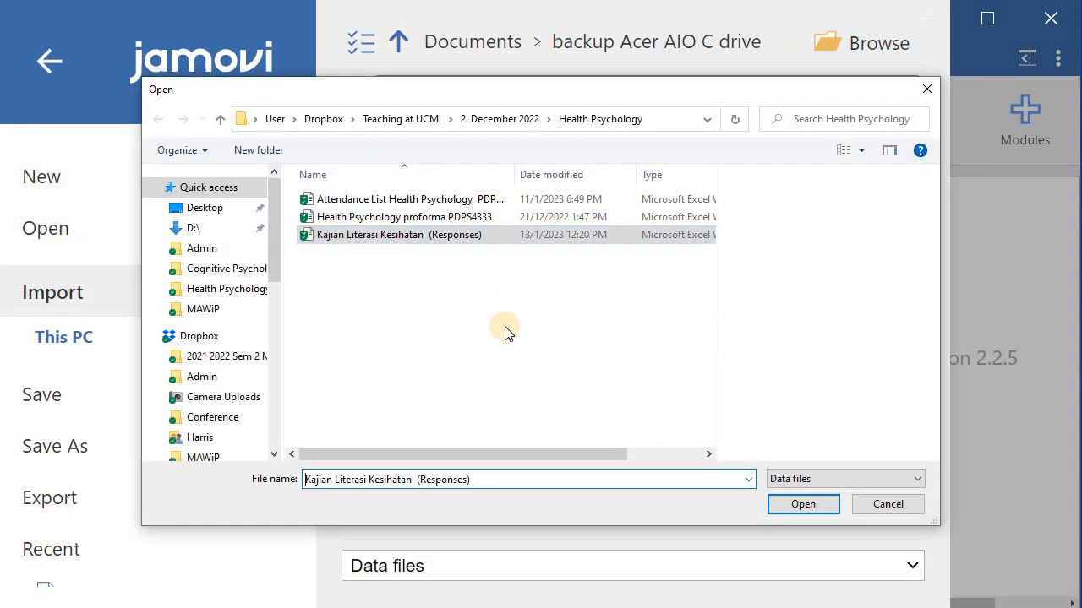
pyautogui.click(807, 507)
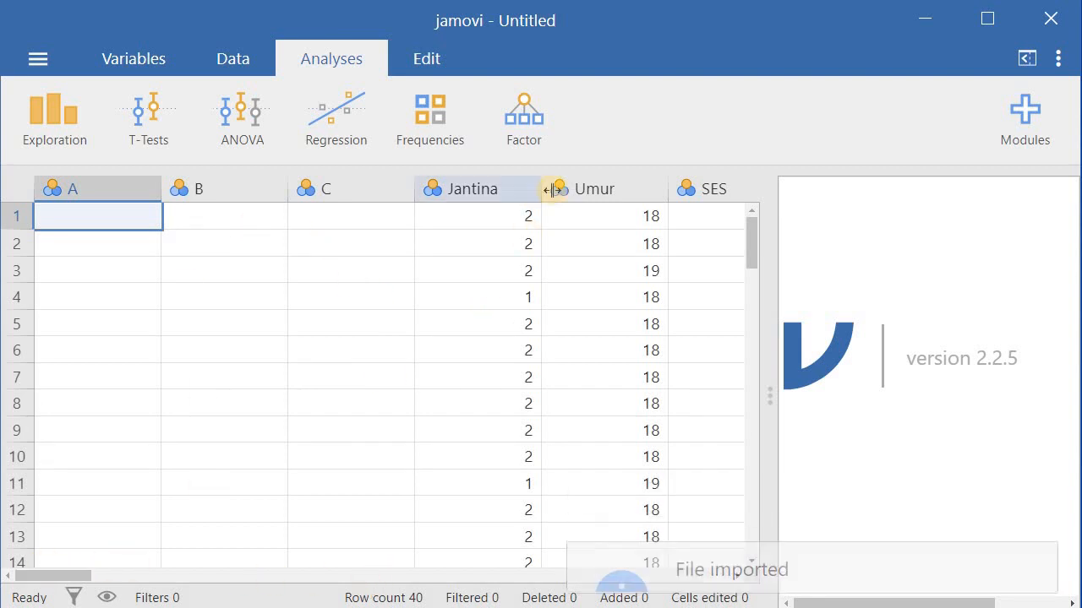
# Delete the empty variables A, B and C from the spreadsheet
pyautogui.click(506, 330)
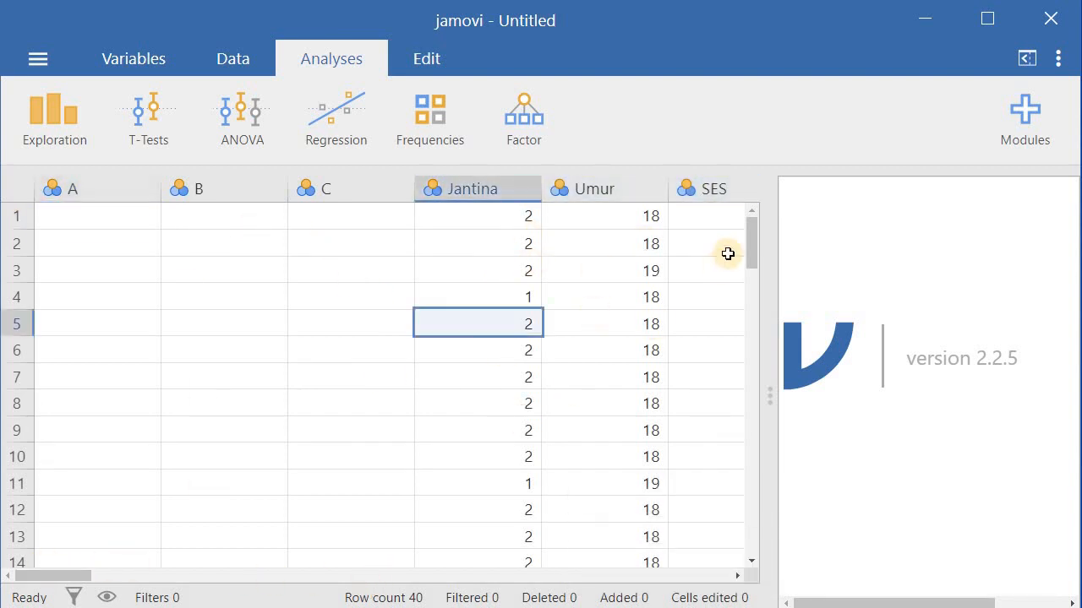
pyautogui.moveTo(751, 247); pyautogui.dragTo(493, 402)
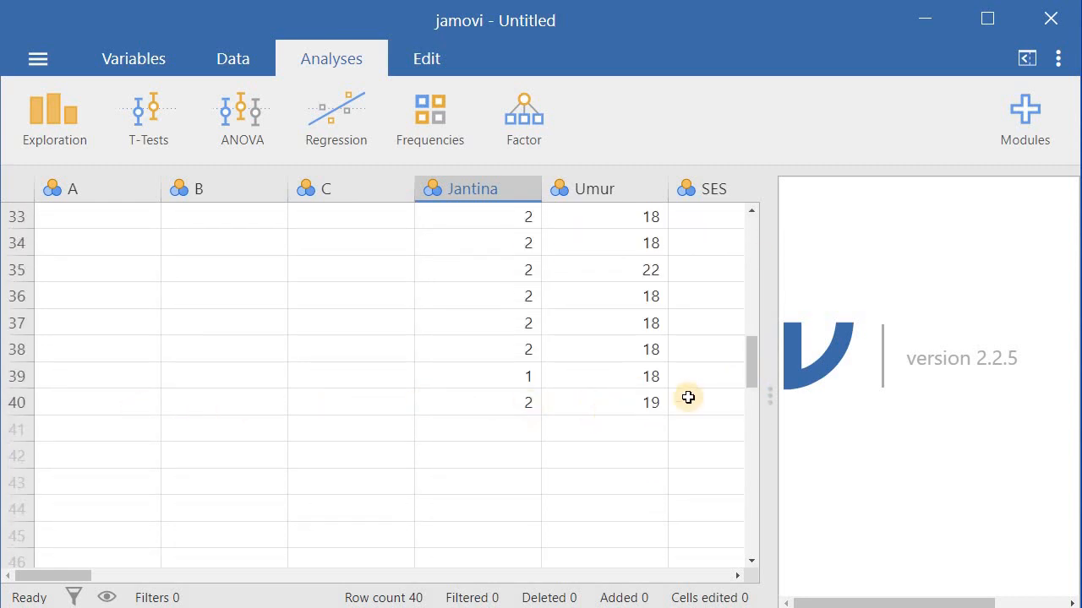
pyautogui.click(17, 406)
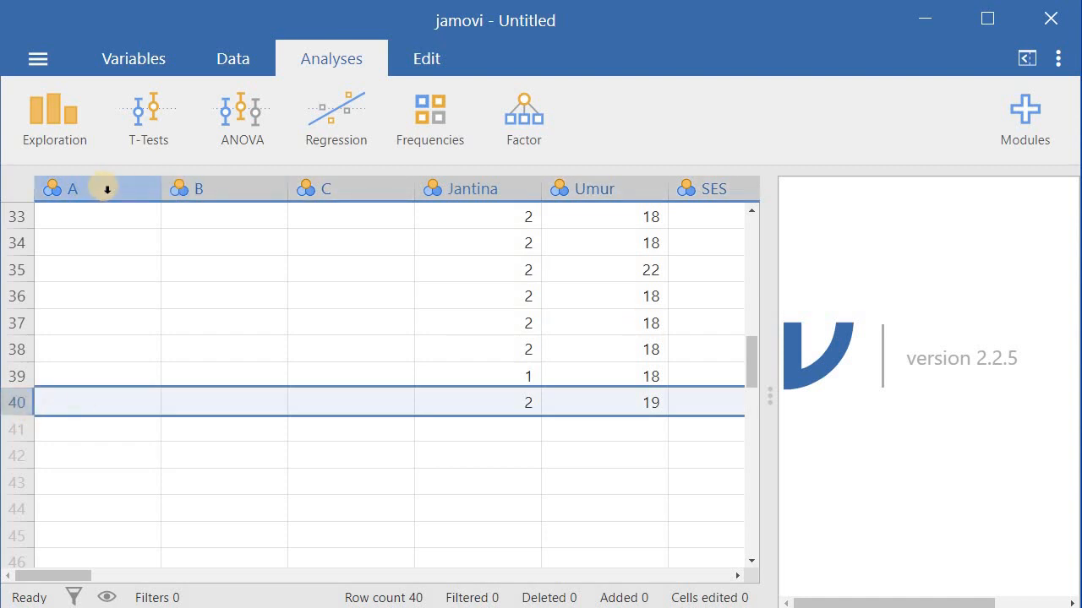
pyautogui.moveTo(107, 190); pyautogui.dragTo(318, 192)
pyautogui.rightClick(317, 191)
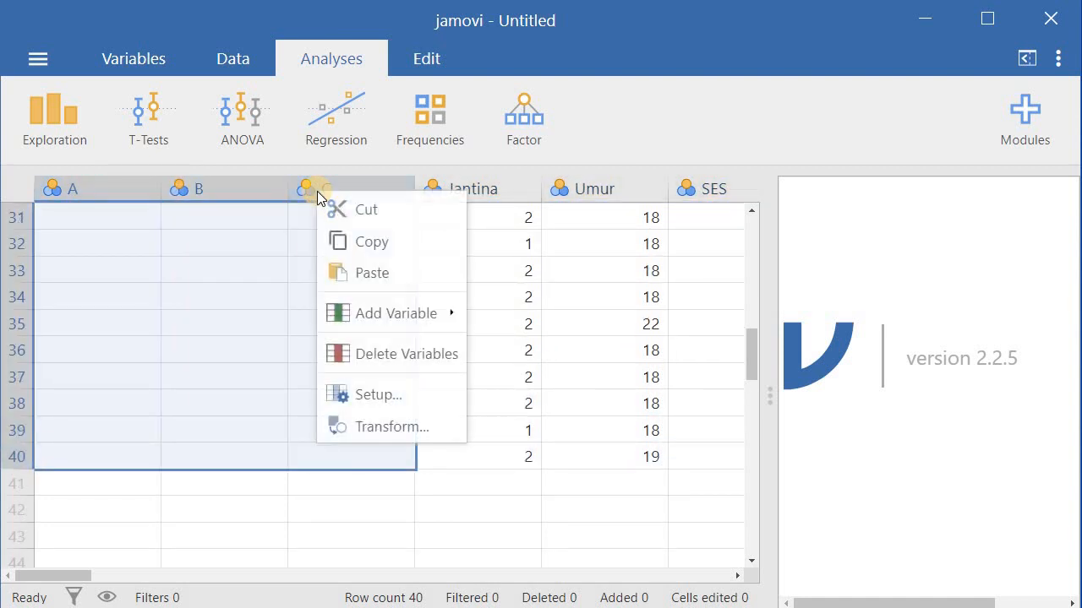
pyautogui.click(368, 348)
pyautogui.click(464, 154)
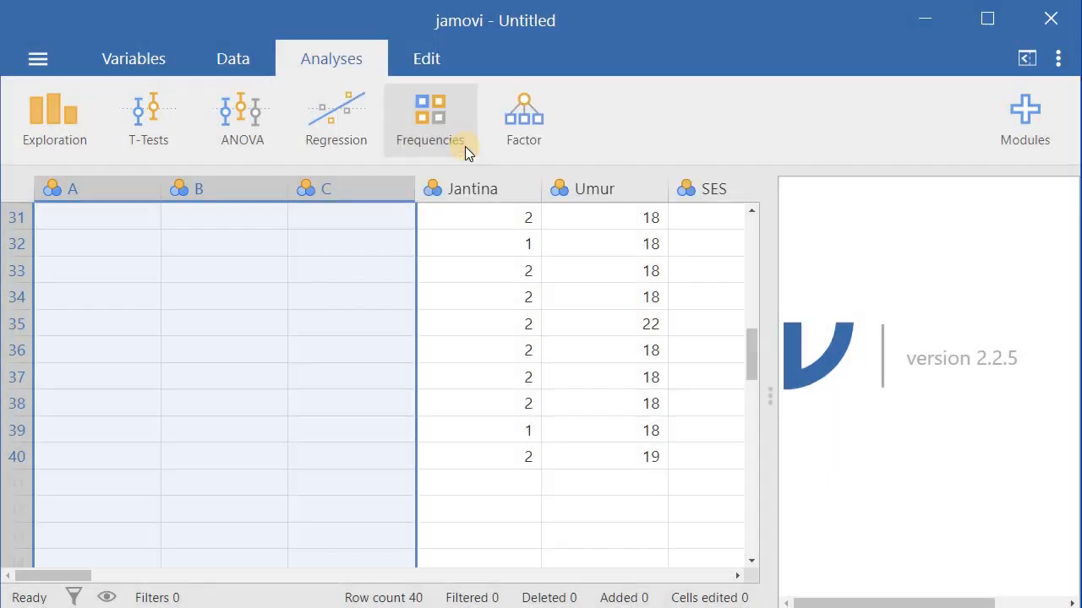
# Start a Descriptives analysis and turn on frequency tables
pyautogui.click(476, 411)
pyautogui.scroll(10, 326, 428)
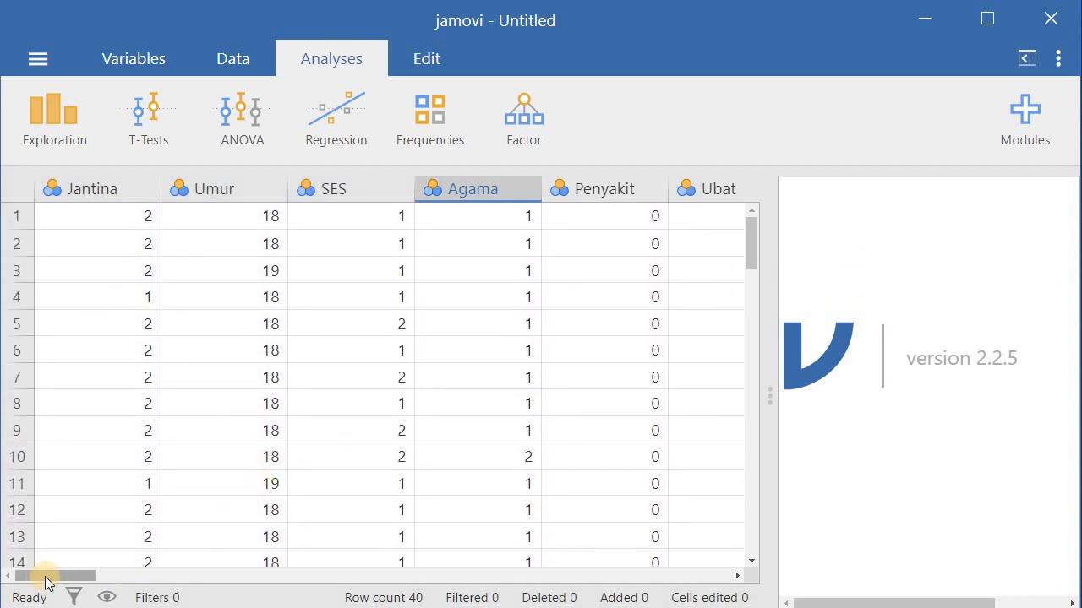
pyautogui.moveTo(46, 583); pyautogui.dragTo(21, 591)
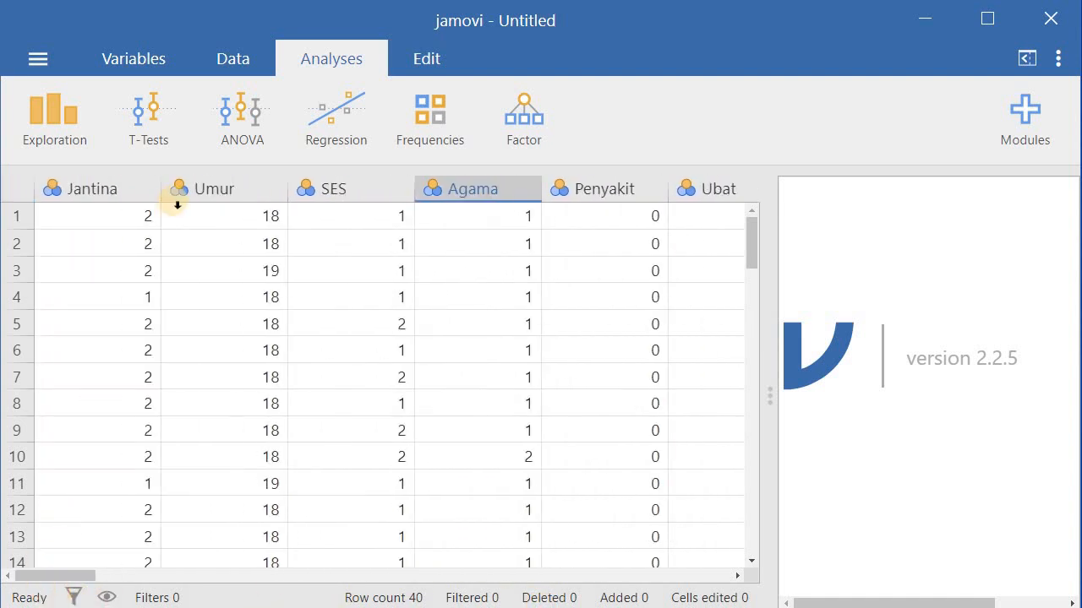
pyautogui.click(63, 120)
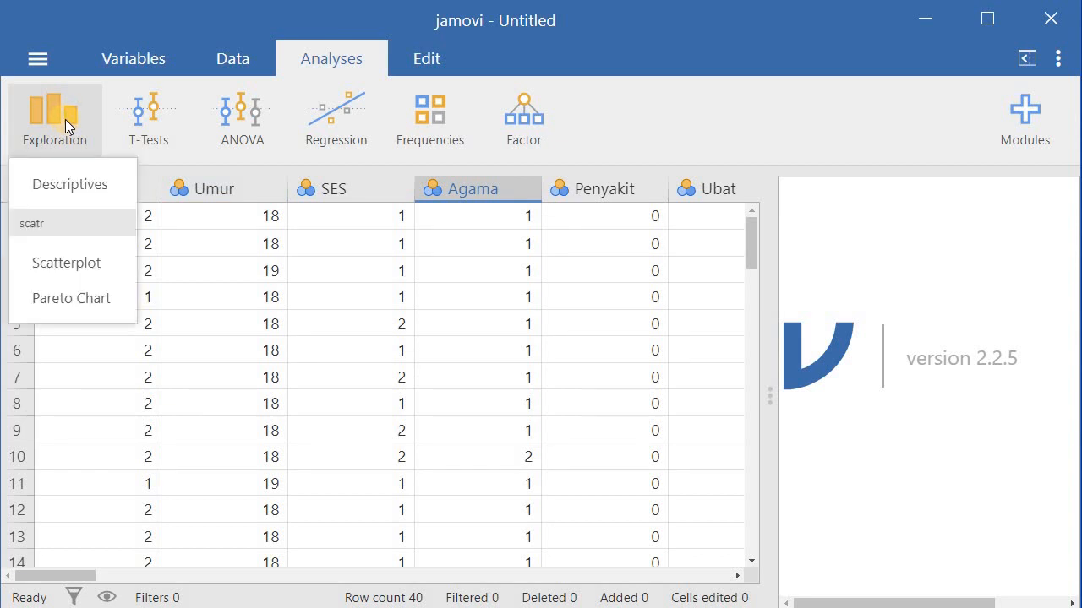
pyautogui.click(89, 184)
pyautogui.click(64, 189)
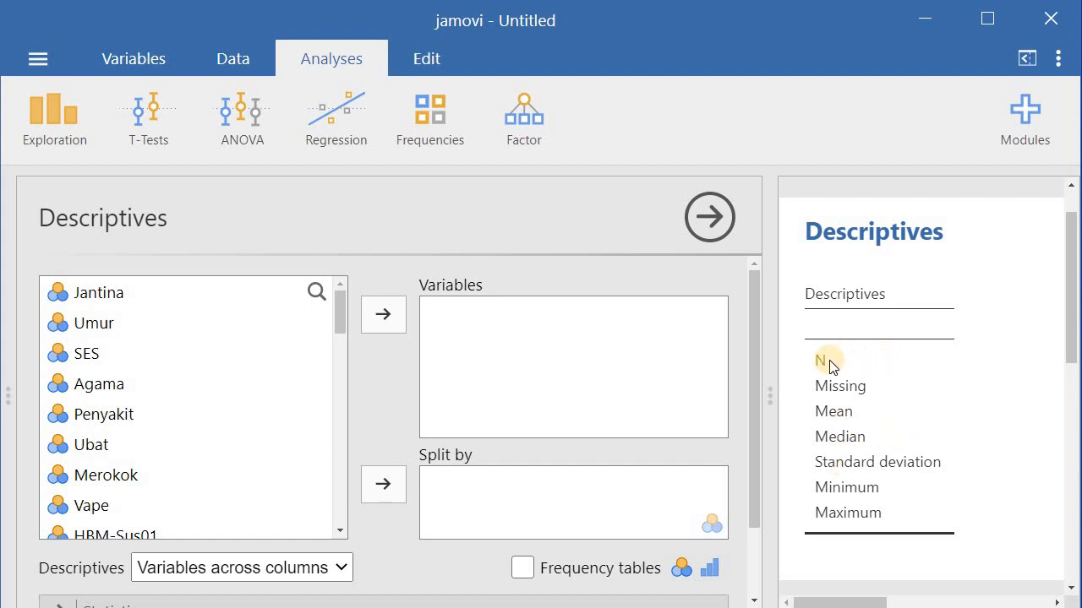
pyautogui.scroll(-2, 831, 363)
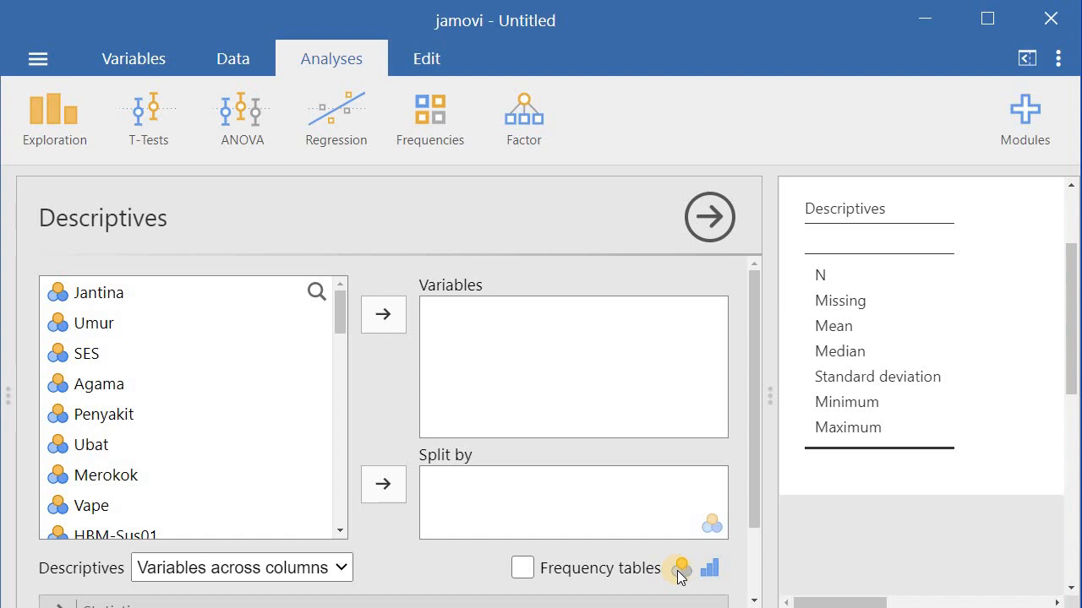
pyautogui.click(524, 569)
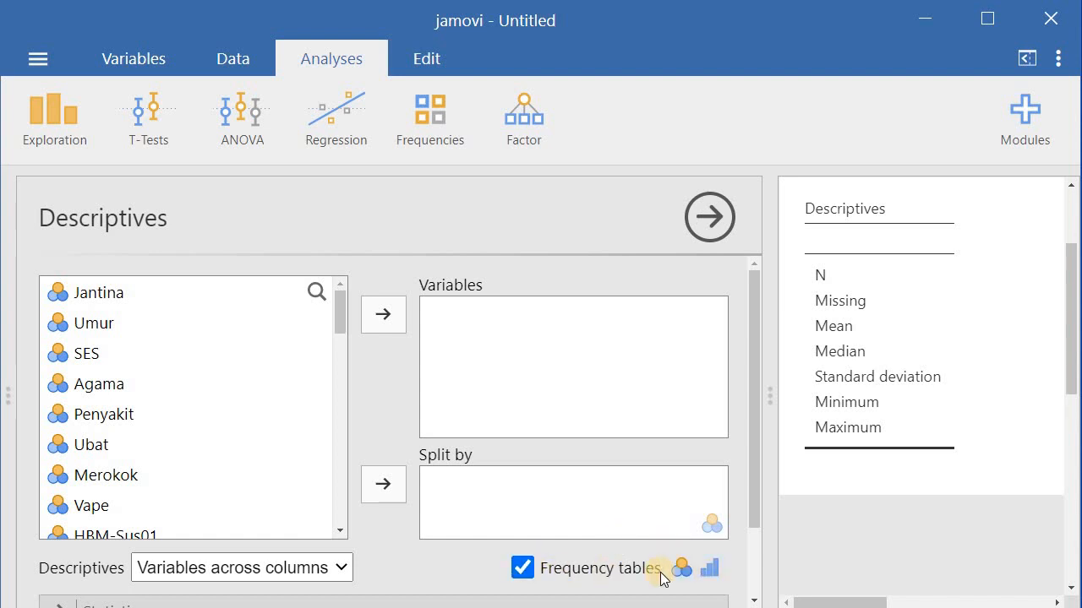
# Add Jantina, Agama and Ubat to the Descriptives variables
pyautogui.click(119, 297)
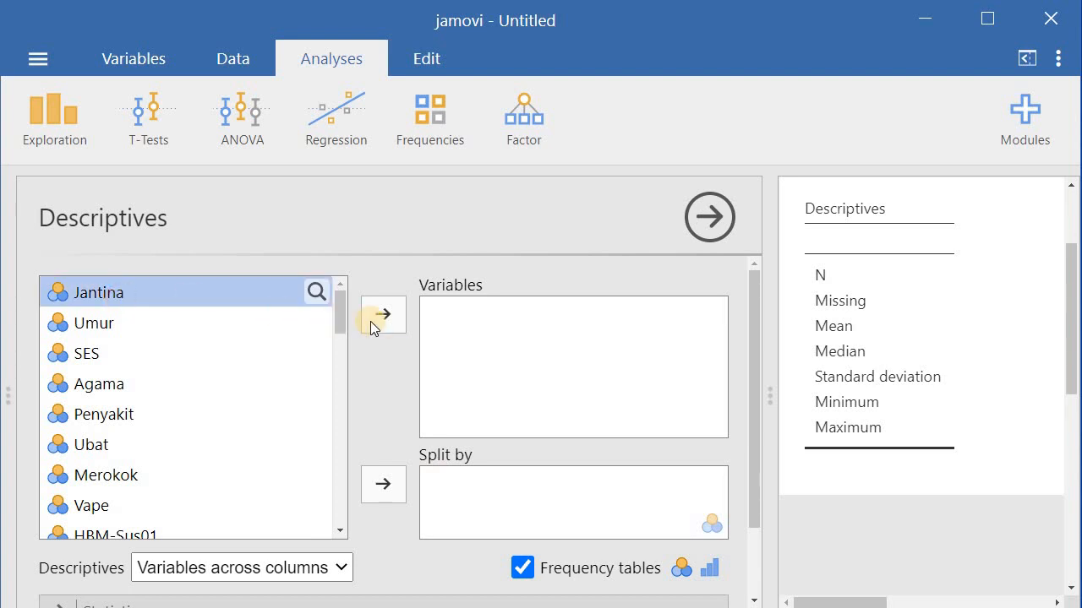
pyautogui.click(383, 315)
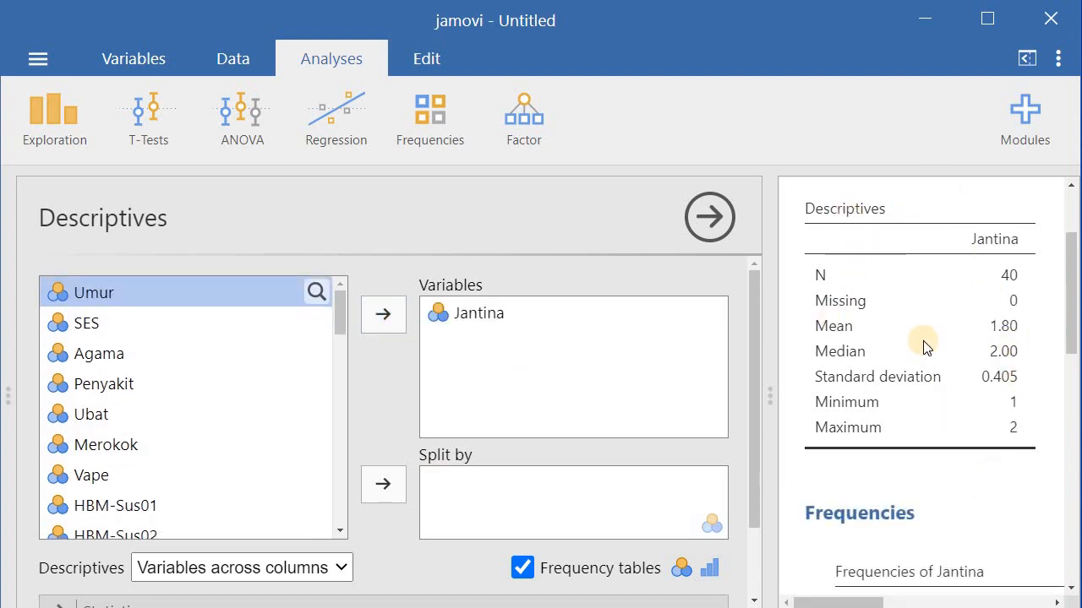
pyautogui.scroll(-5, 923, 346)
pyautogui.scroll(2, 1064, 369)
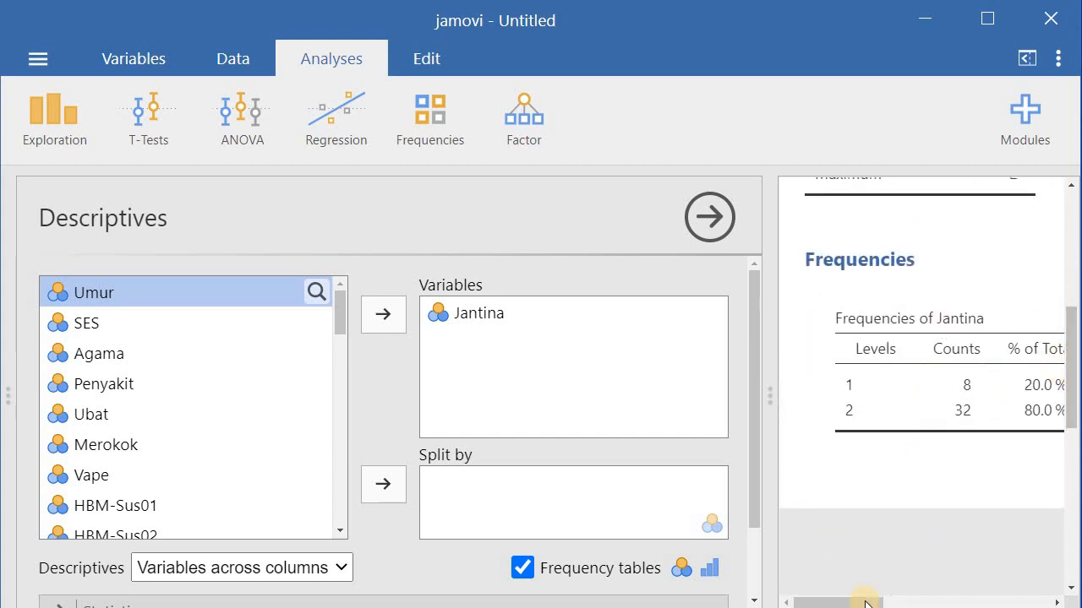
pyautogui.moveTo(860, 601); pyautogui.dragTo(833, 602)
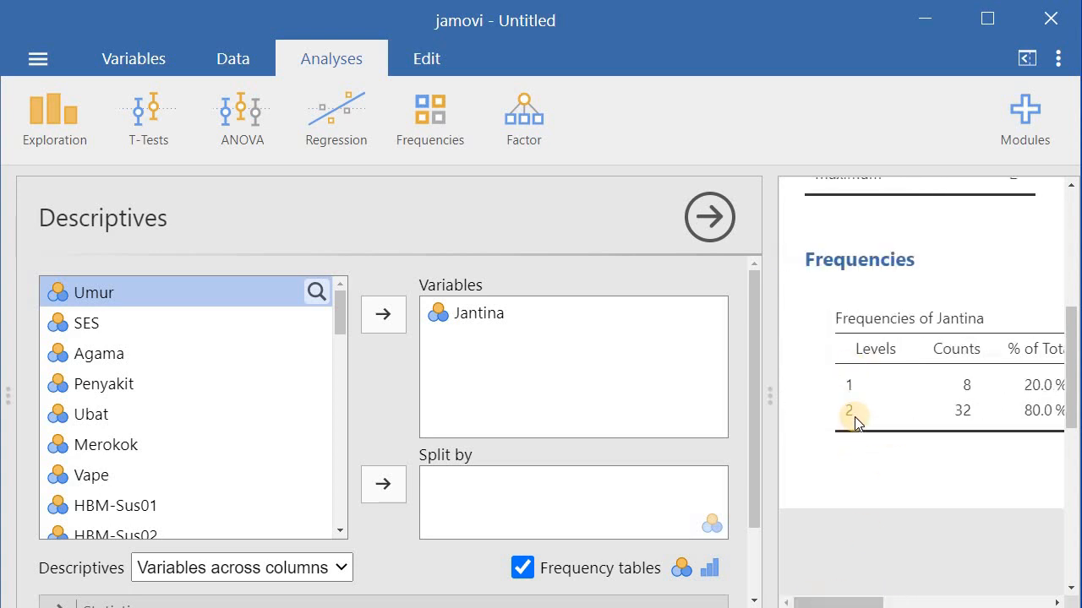
pyautogui.click(99, 355)
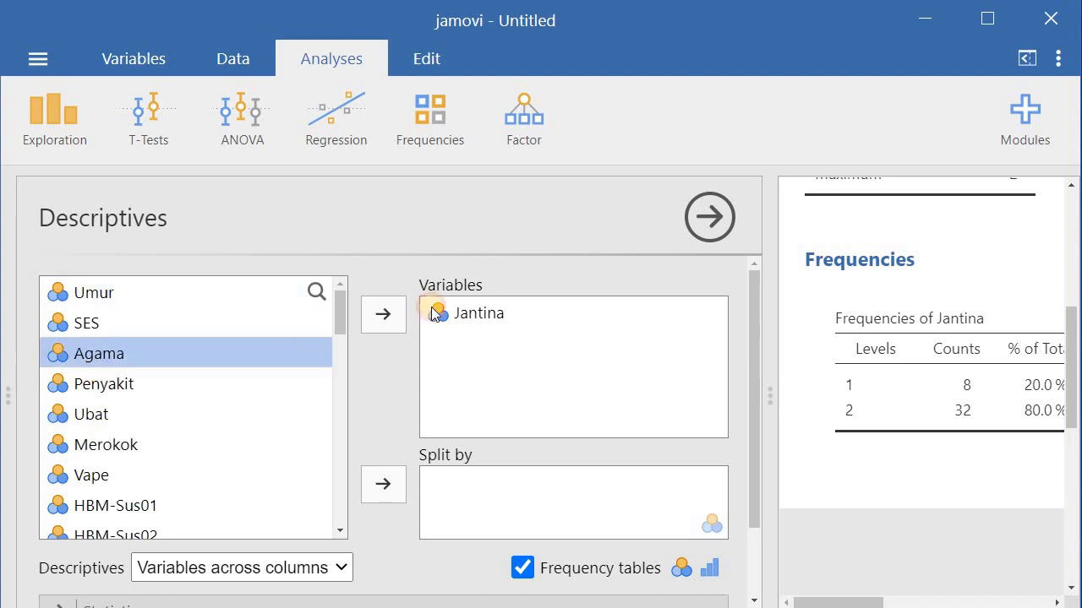
pyautogui.click(376, 315)
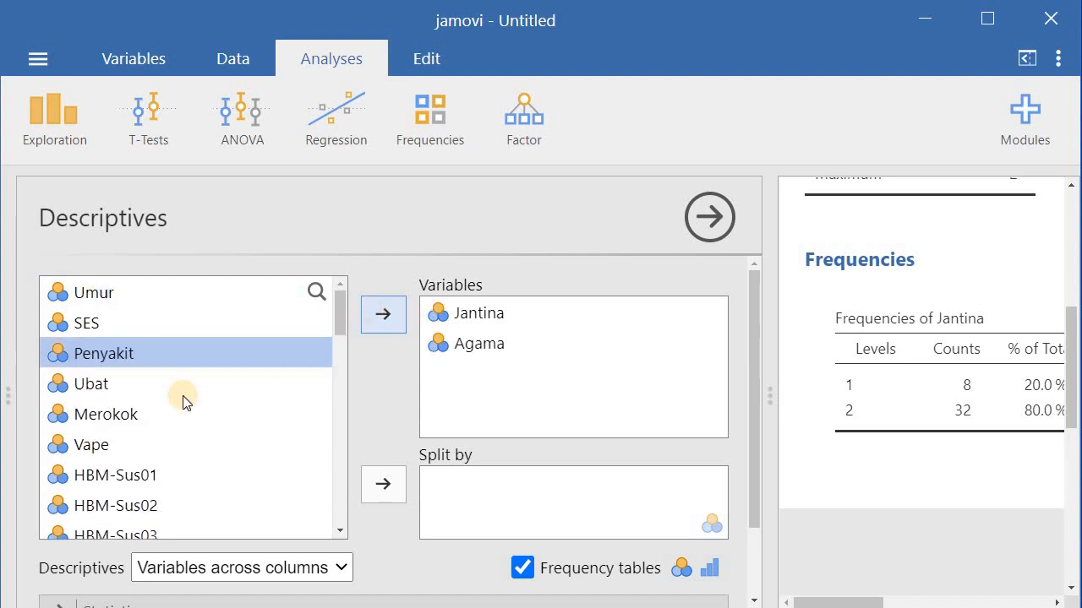
pyautogui.click(90, 385)
pyautogui.click(391, 316)
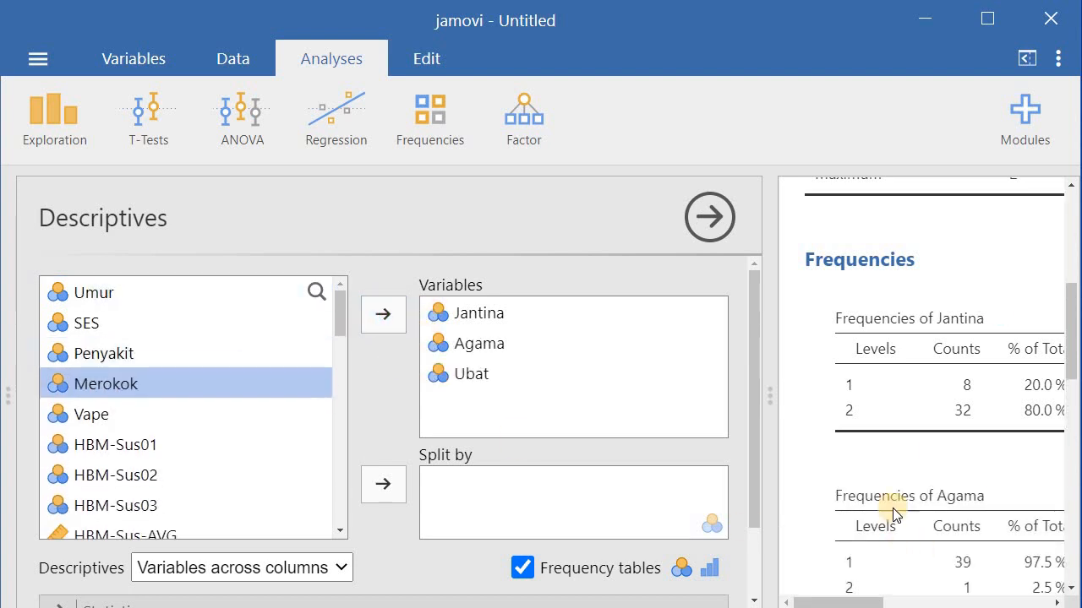
pyautogui.scroll(-2, 900, 456)
pyautogui.scroll(-2, 901, 456)
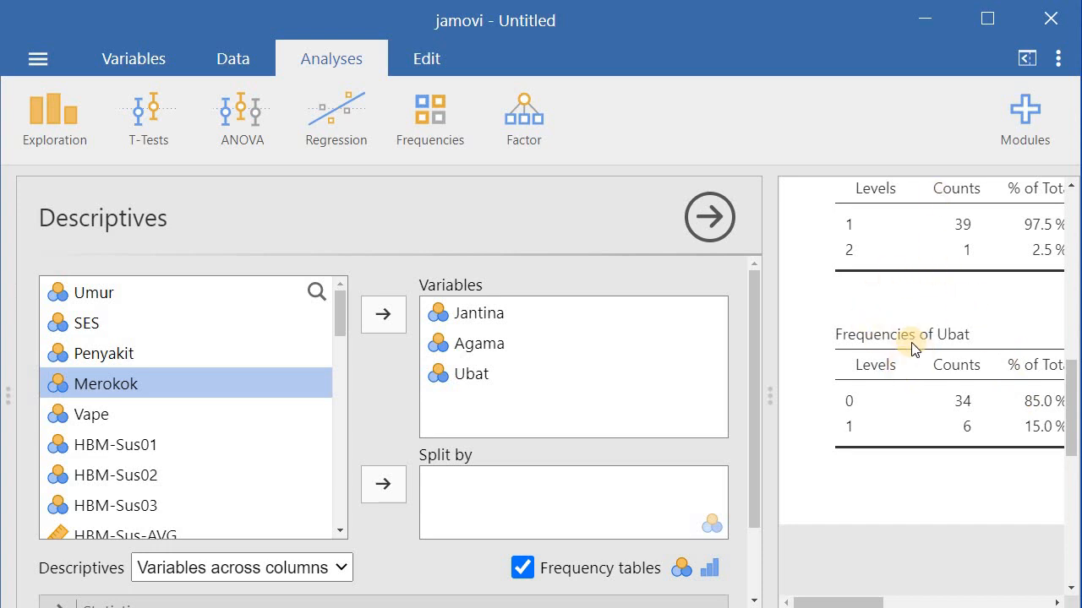
pyautogui.scroll(5, 913, 349)
pyautogui.rightClick(879, 340)
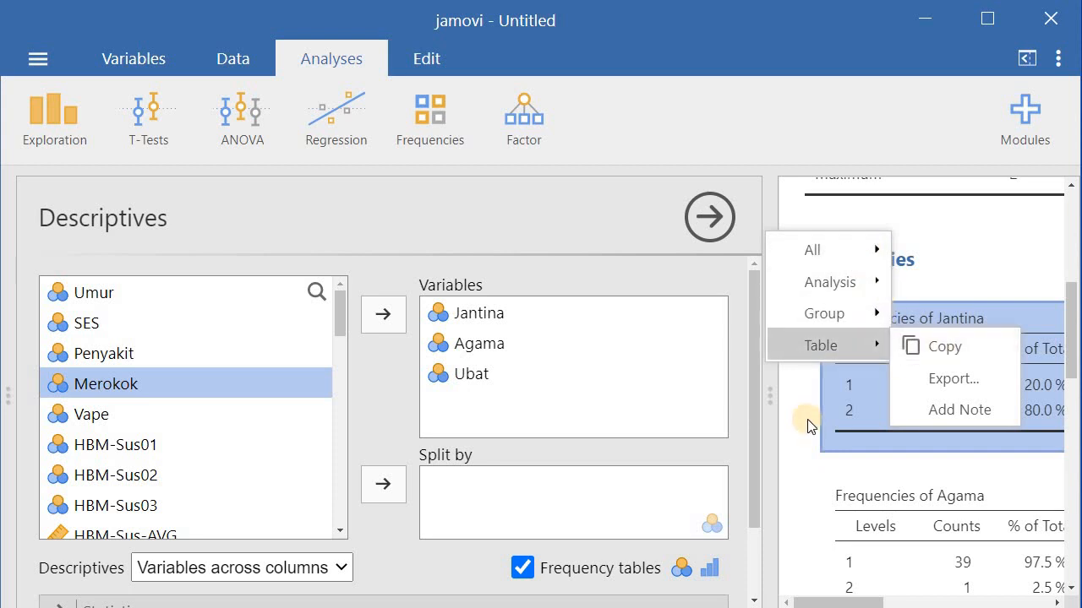
pyautogui.click(792, 439)
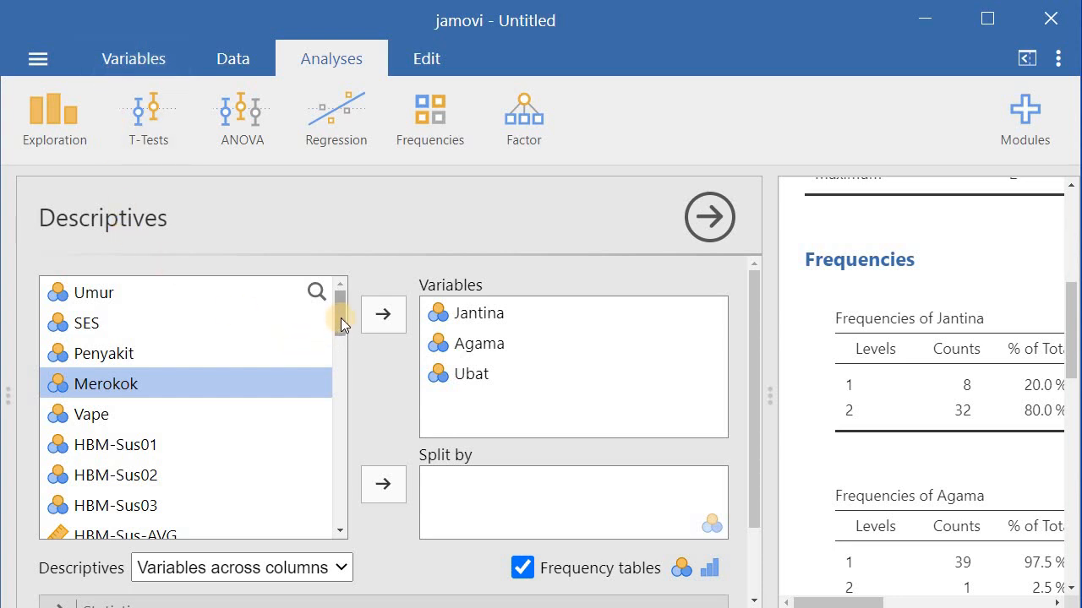
# Create a Correlation Matrix with Hlit_AVG, BMQ-Over-AVG and BMQ-Harm_AVG as variables
pyautogui.moveTo(341, 320); pyautogui.dragTo(332, 419)
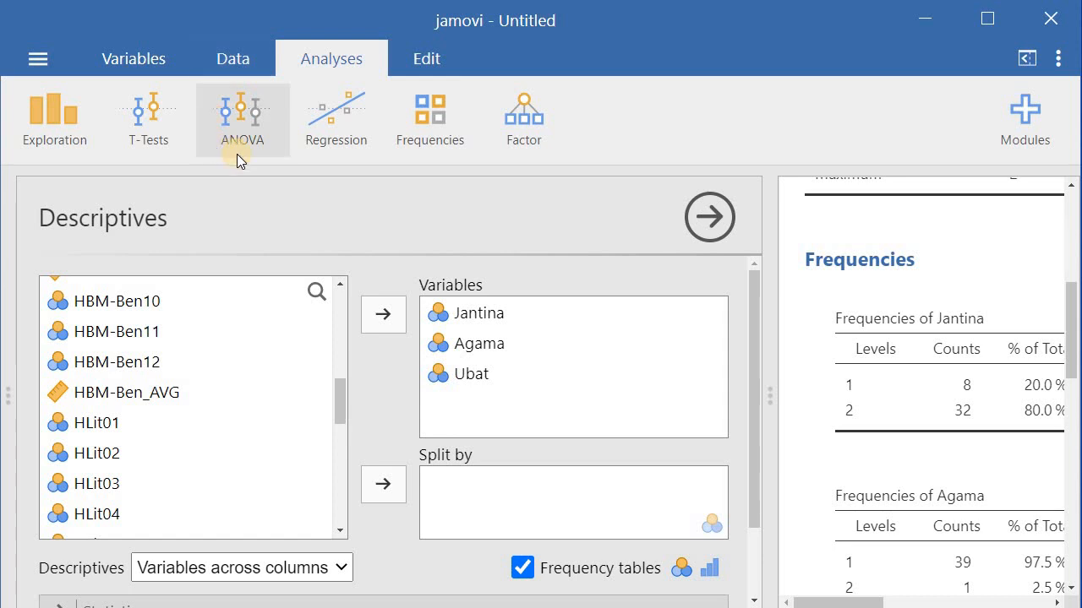
pyautogui.click(354, 128)
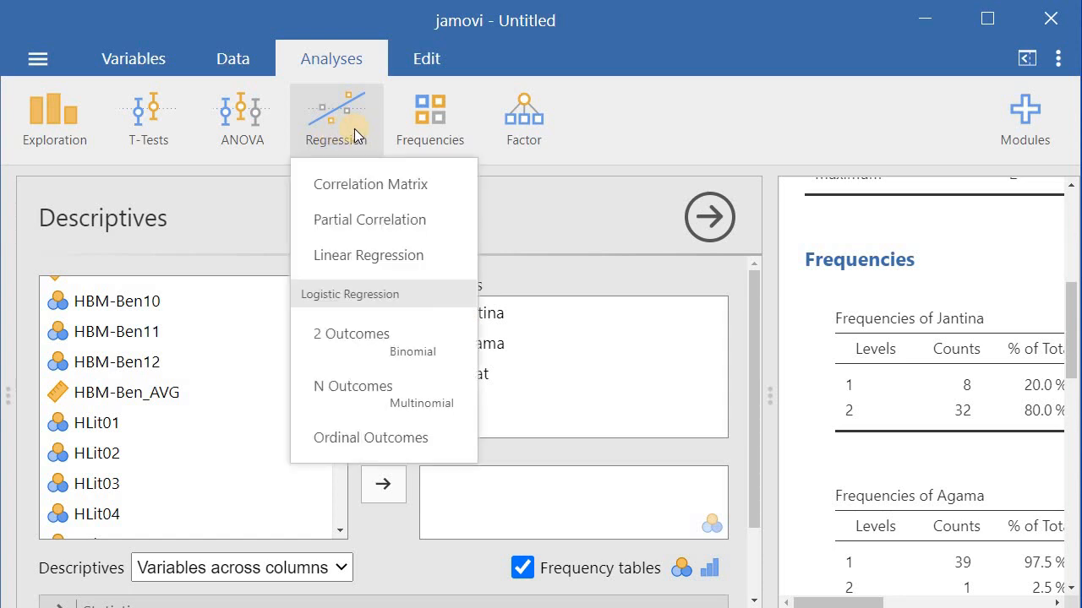
pyautogui.click(363, 191)
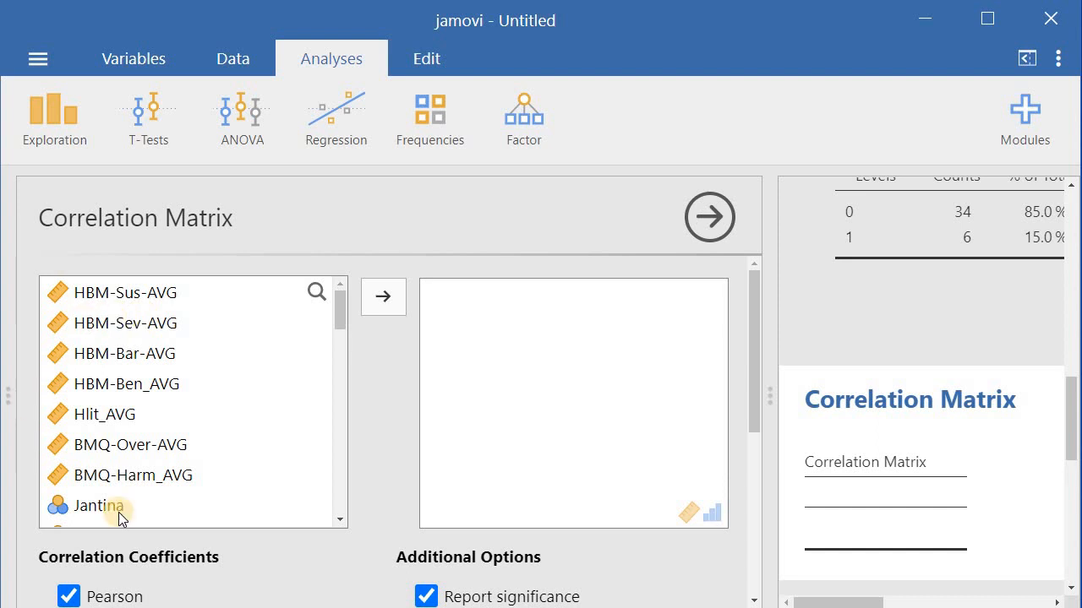
pyautogui.click(102, 422)
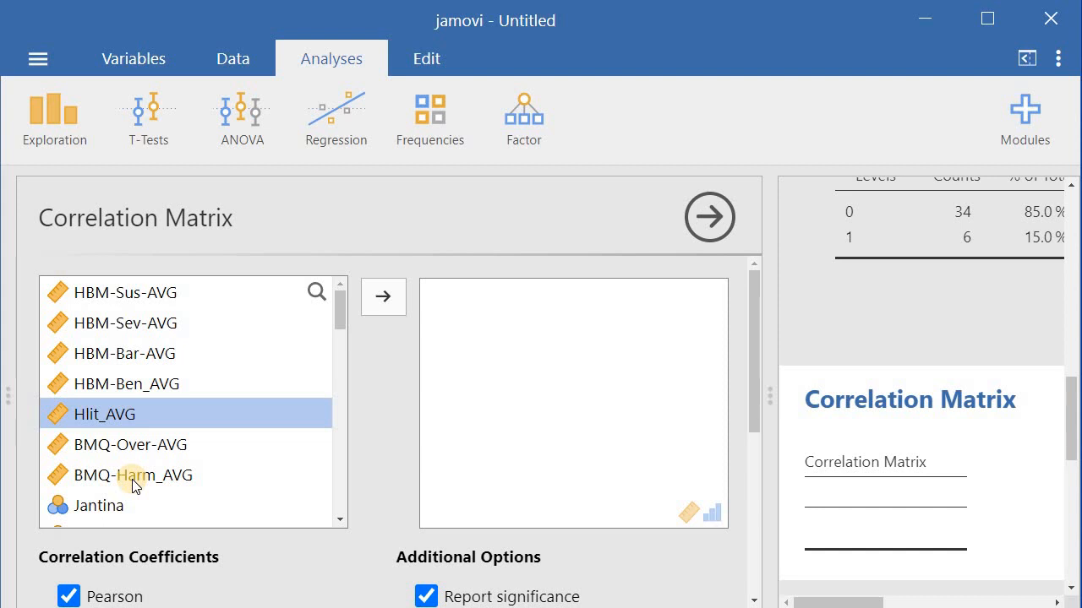
pyautogui.keyDown('shift'); pyautogui.click(133, 475); pyautogui.keyUp('shift')
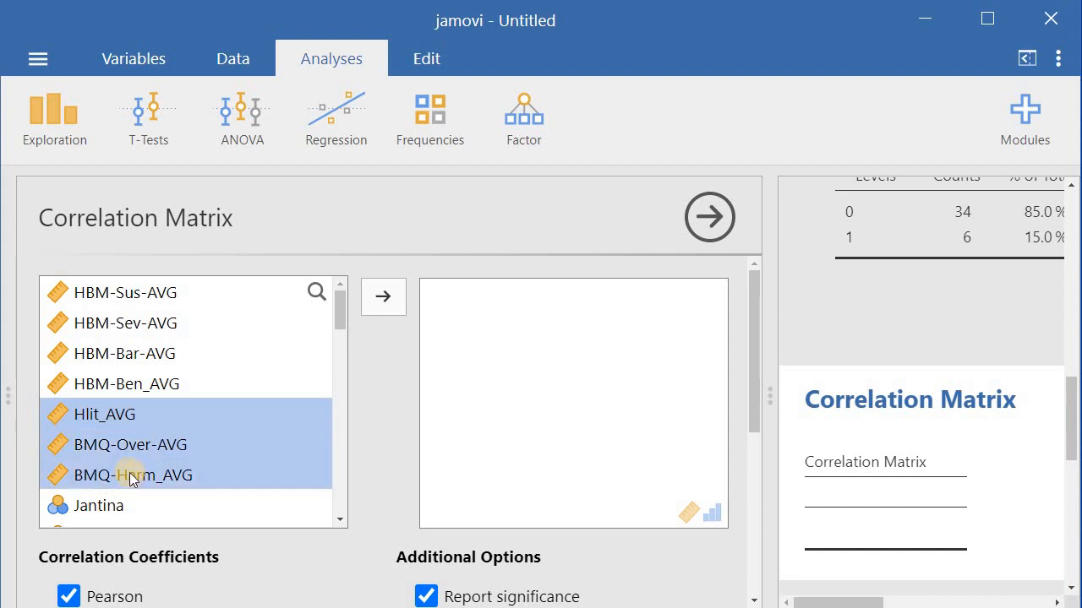
pyautogui.click(366, 297)
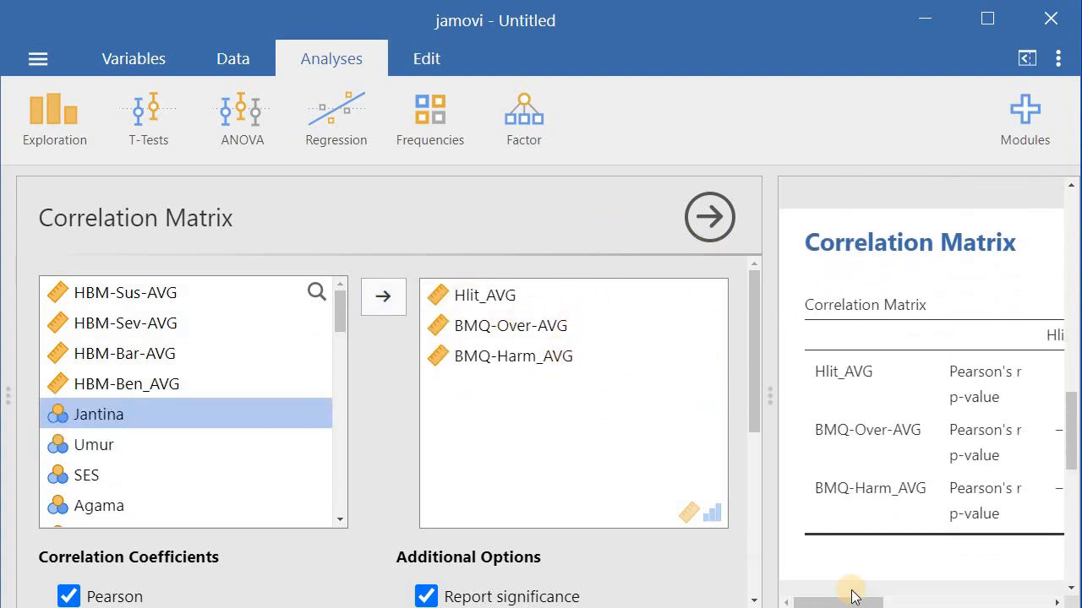
# Turn on flagging of significant correlations in the correlation matrix options
pyautogui.moveTo(848, 603)
pyautogui.mouseDown()
pyautogui.moveTo(944, 603)
pyautogui.moveTo(853, 605)
pyautogui.mouseUp()
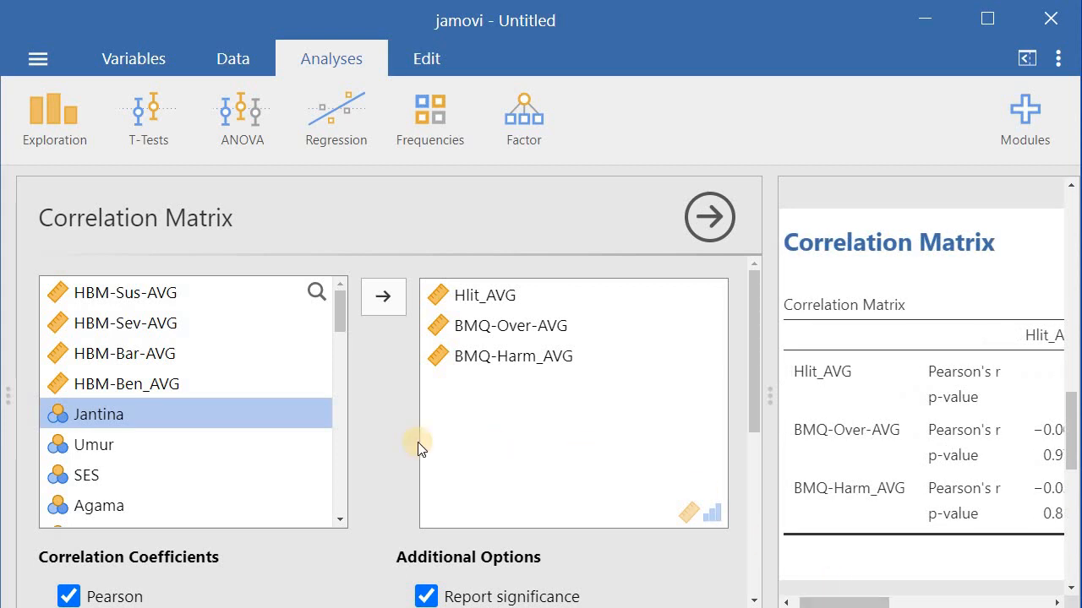
pyautogui.scroll(-3, 371, 449)
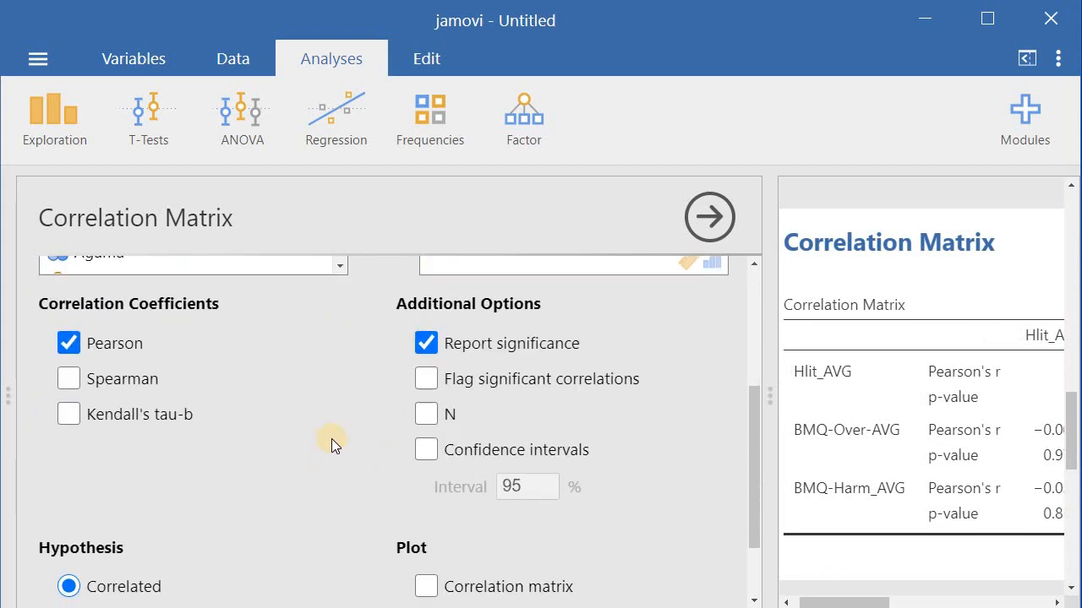
pyautogui.click(426, 380)
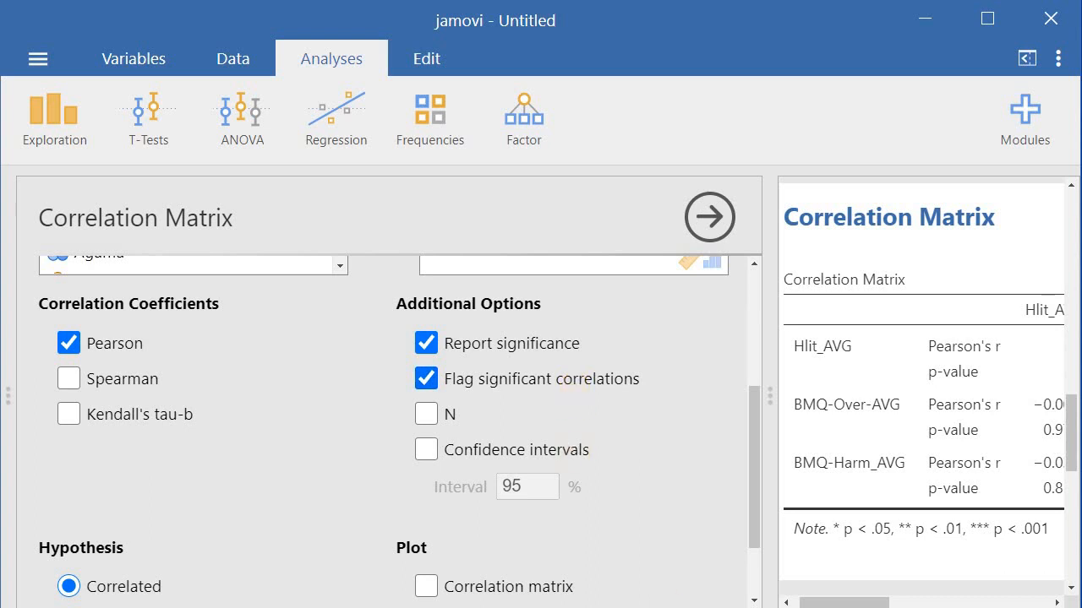
pyautogui.click(856, 601)
pyautogui.moveTo(856, 602); pyautogui.dragTo(894, 602)
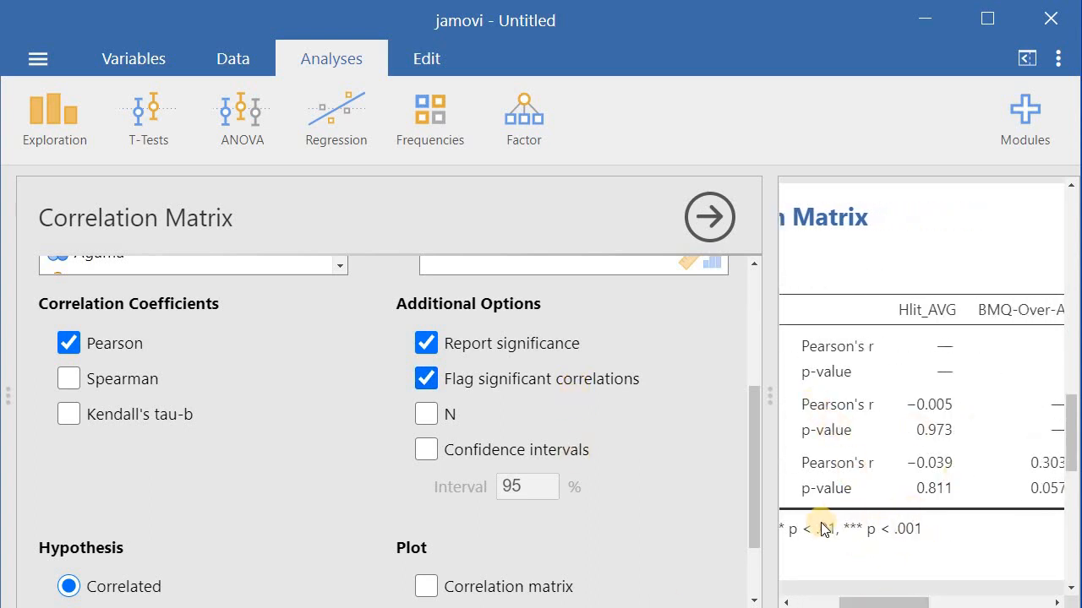
# Examine the correlation matrix table in the results, widening the results panel to read it
pyautogui.moveTo(856, 601); pyautogui.dragTo(825, 601)
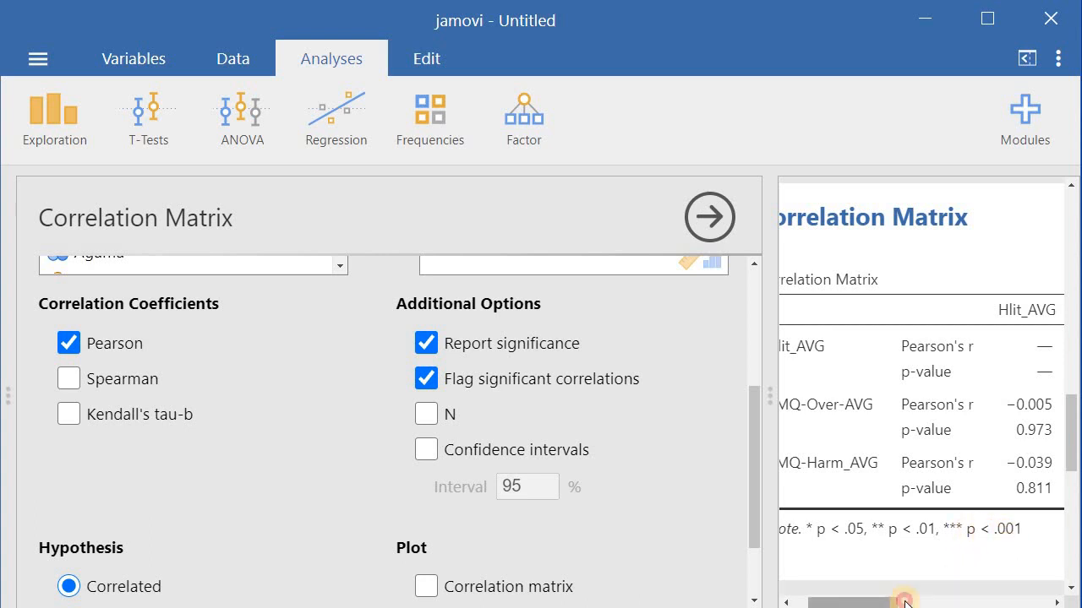
pyautogui.moveTo(904, 601); pyautogui.dragTo(940, 602)
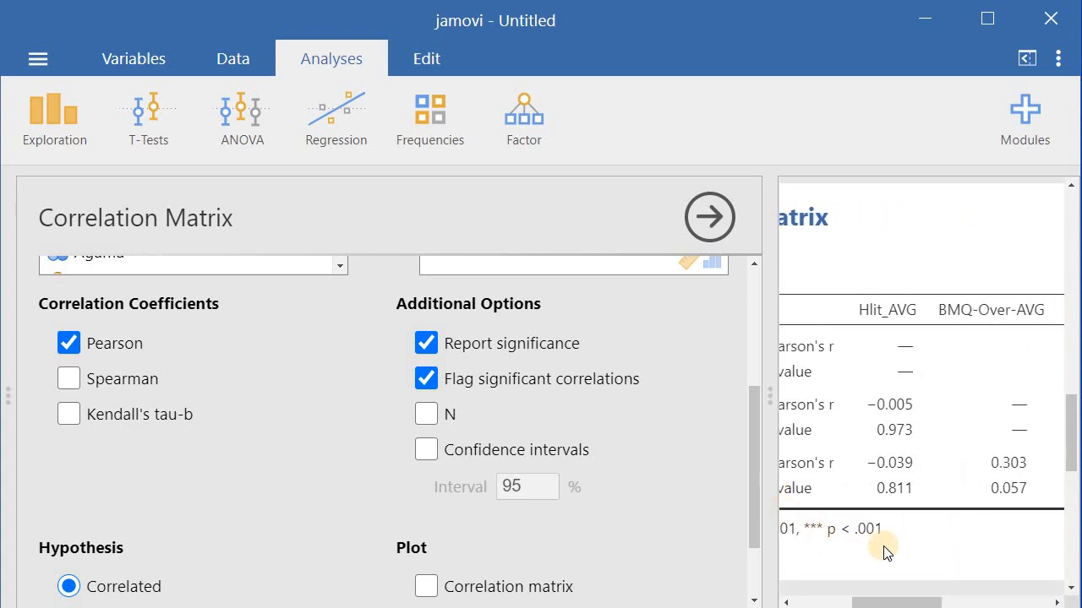
pyautogui.click(226, 54)
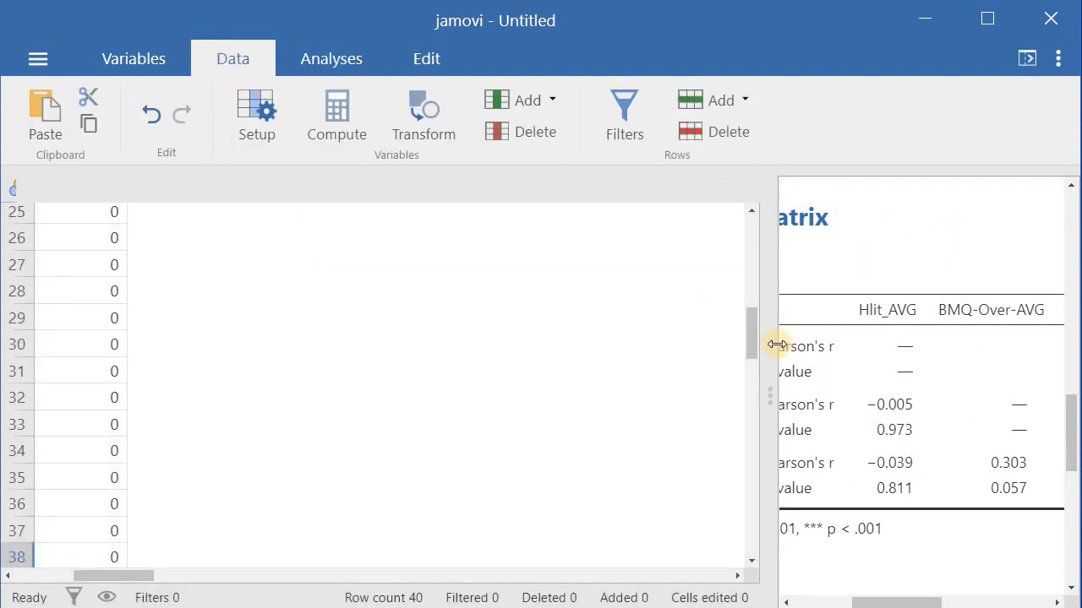
pyautogui.moveTo(777, 345); pyautogui.dragTo(321, 350)
pyautogui.moveTo(550, 597); pyautogui.dragTo(446, 596)
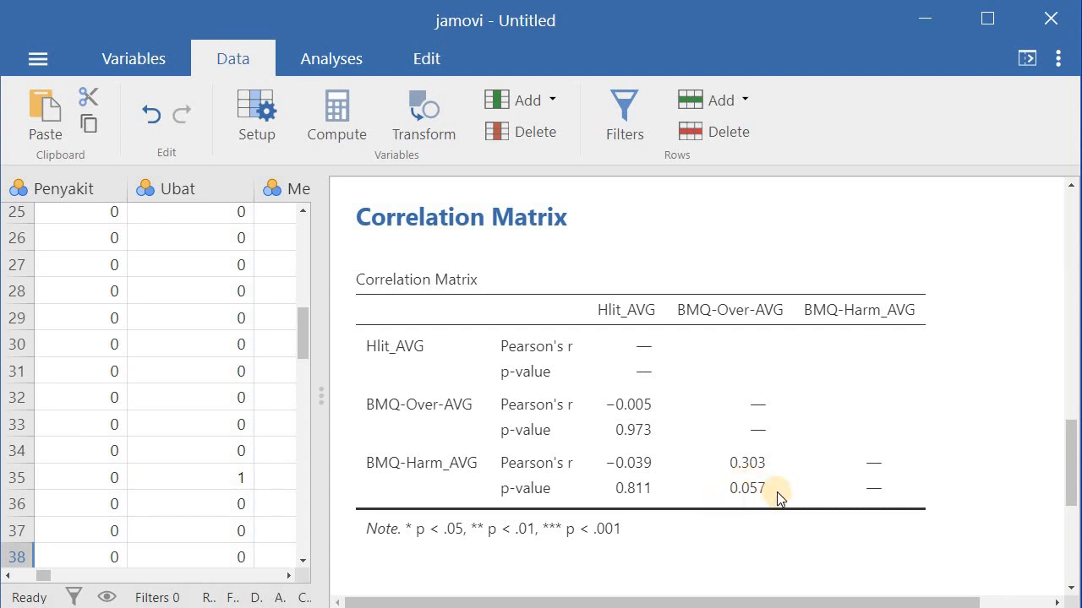
pyautogui.click(442, 284)
pyautogui.rightClick(441, 284)
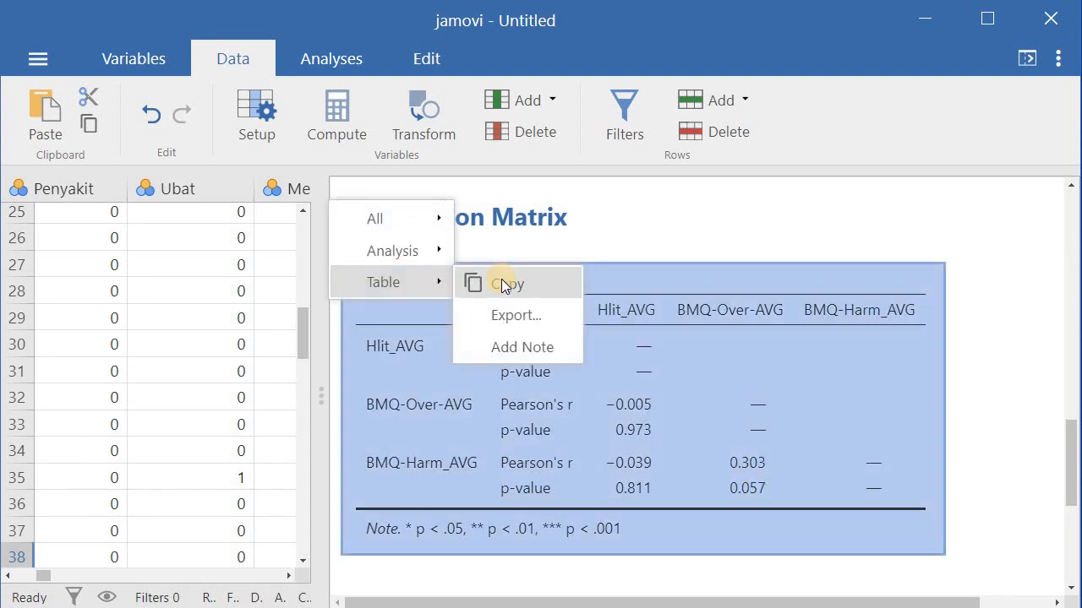
pyautogui.click(983, 334)
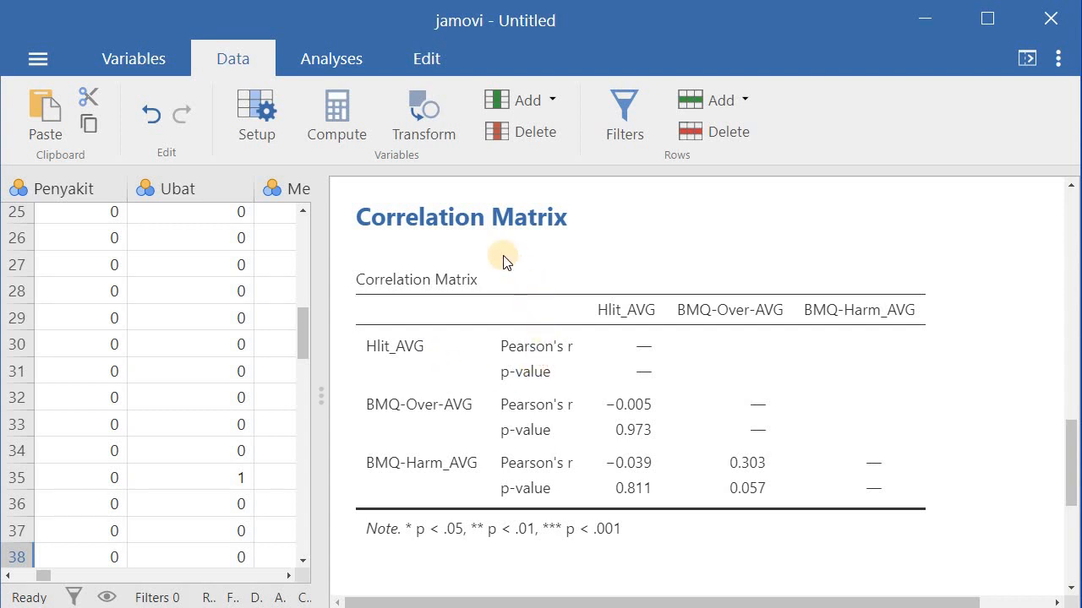
pyautogui.click(452, 218)
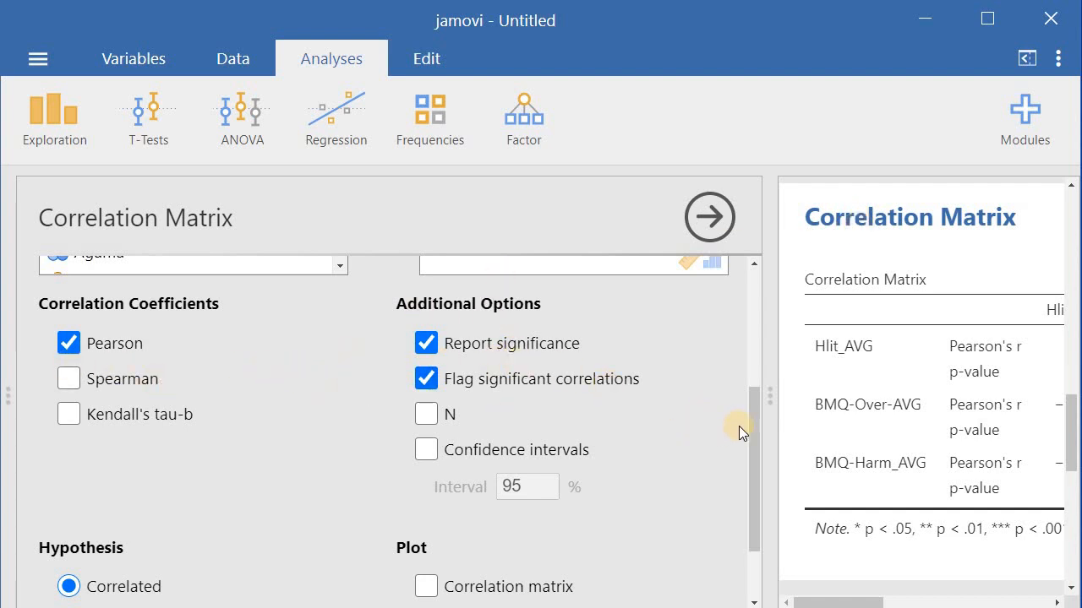
# Turn on the correlation matrix plot for the correlation analysis
pyautogui.moveTo(757, 420); pyautogui.dragTo(743, 476)
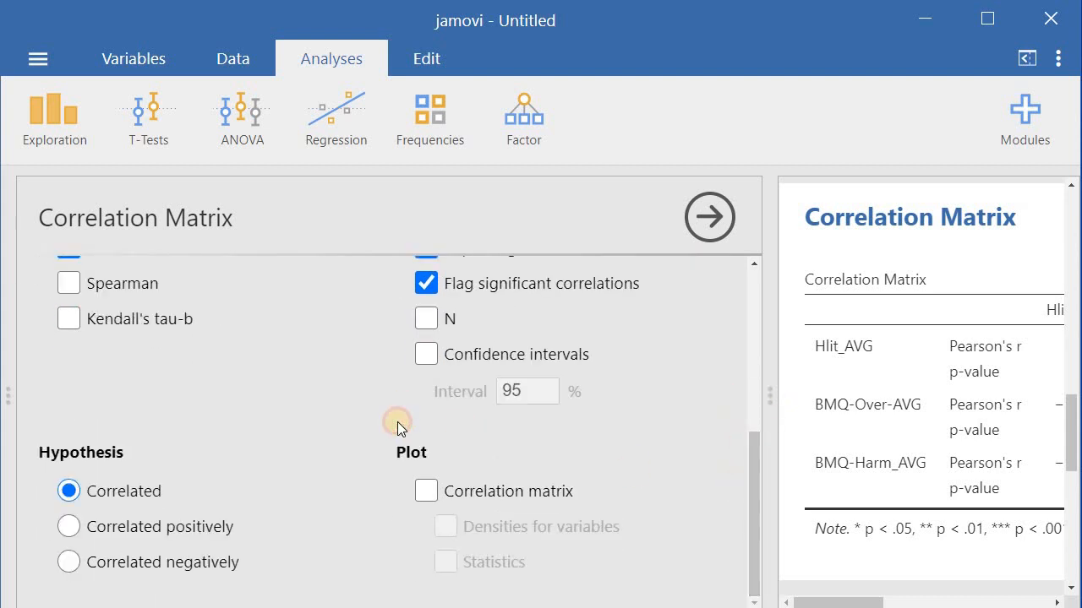
pyautogui.click(424, 491)
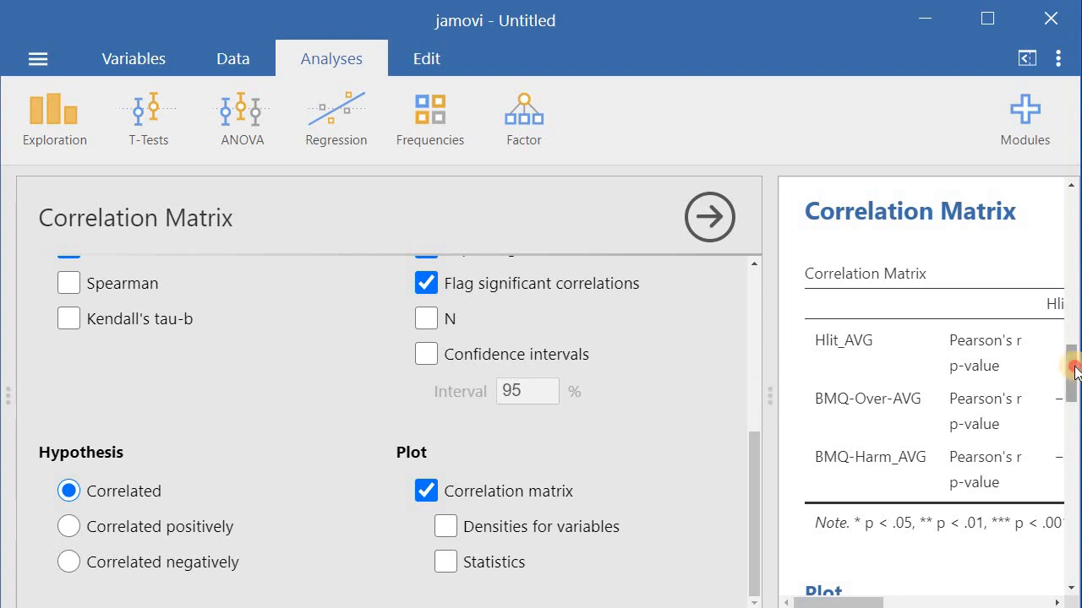
pyautogui.moveTo(1067, 372); pyautogui.dragTo(1067, 445)
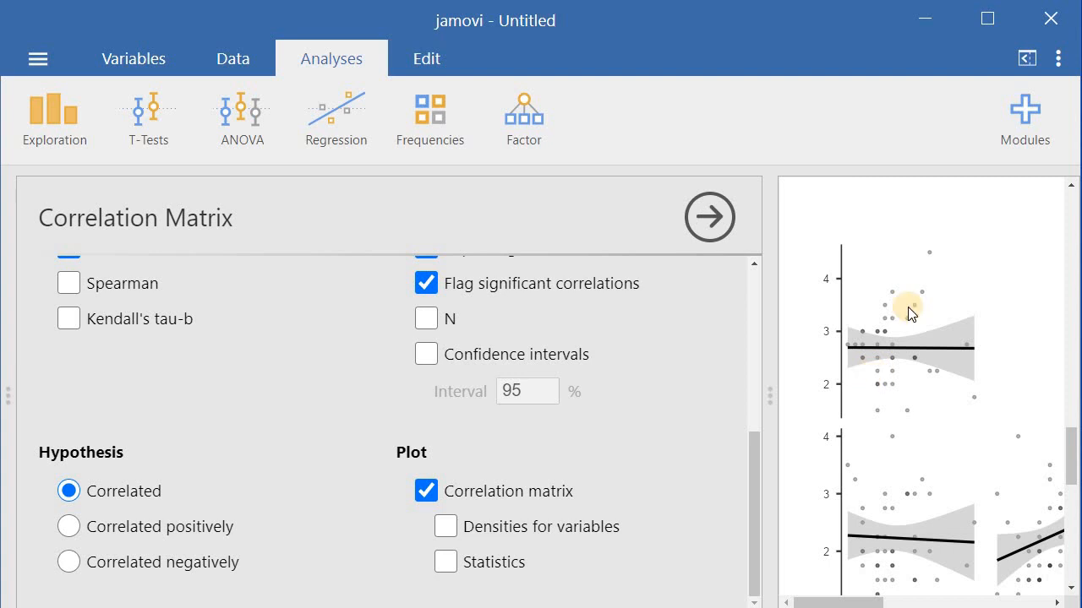
pyautogui.moveTo(1073, 448); pyautogui.dragTo(1071, 473)
pyautogui.moveTo(851, 599); pyautogui.dragTo(885, 596)
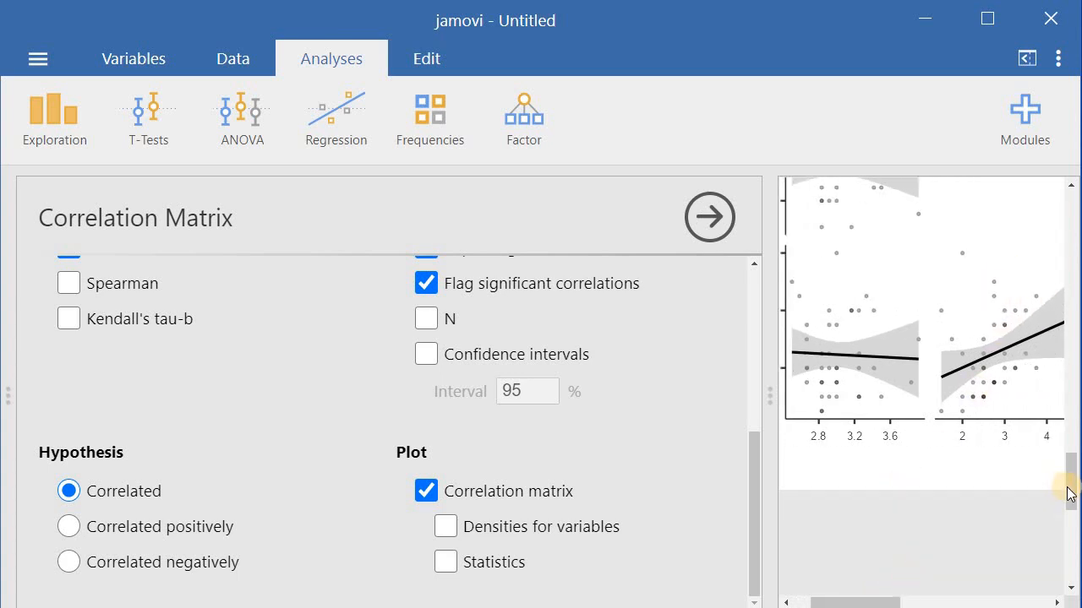
pyautogui.moveTo(1070, 494); pyautogui.dragTo(1071, 387)
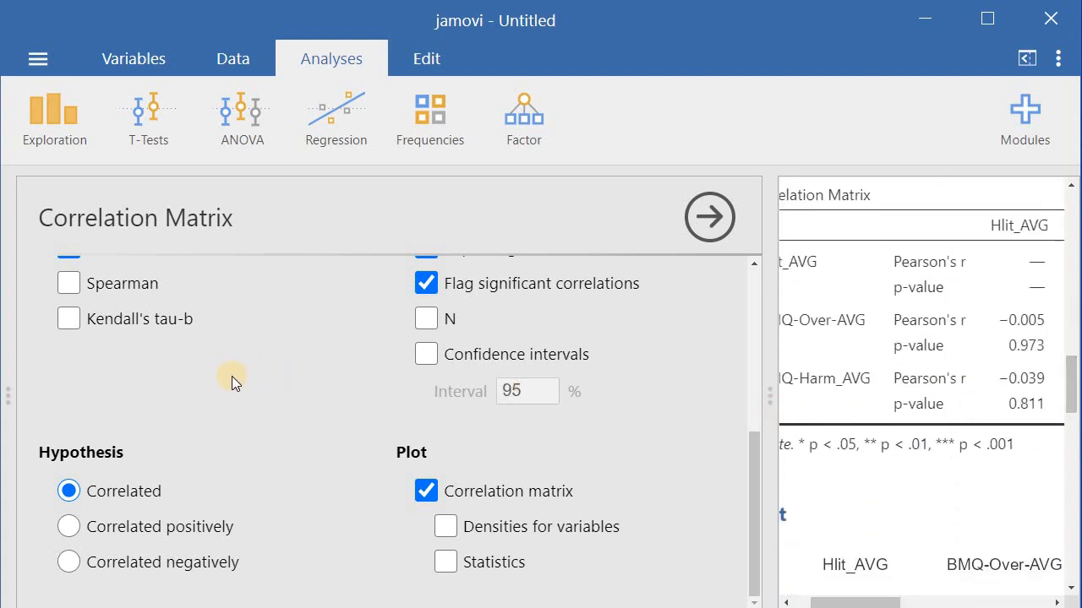
# Add Umur to the correlation matrix variables
pyautogui.scroll(1, 232, 376)
pyautogui.scroll(1, 232, 376)
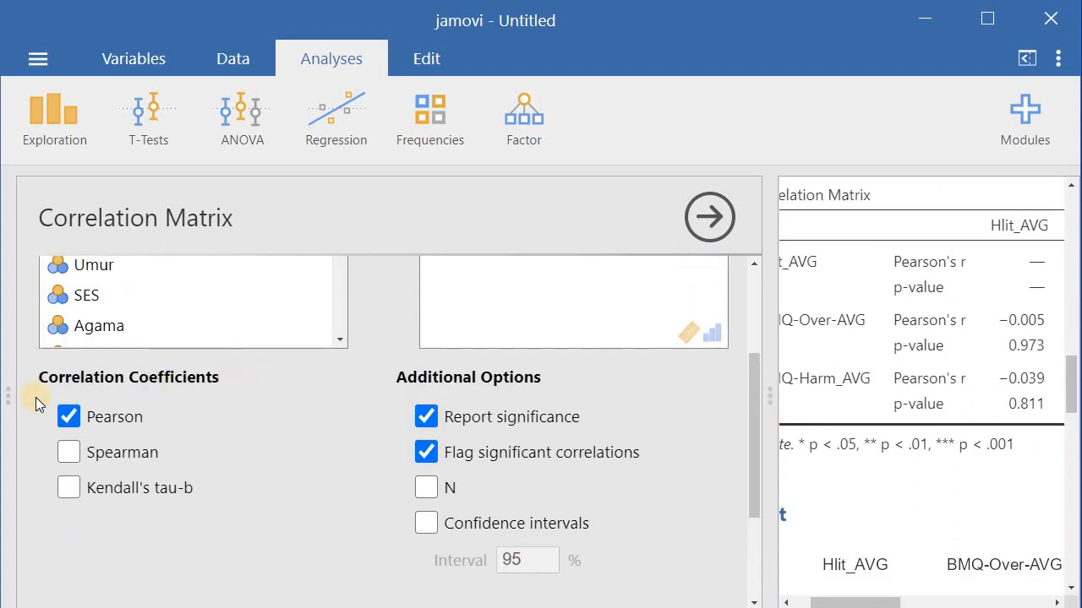
pyautogui.scroll(2, 401, 415)
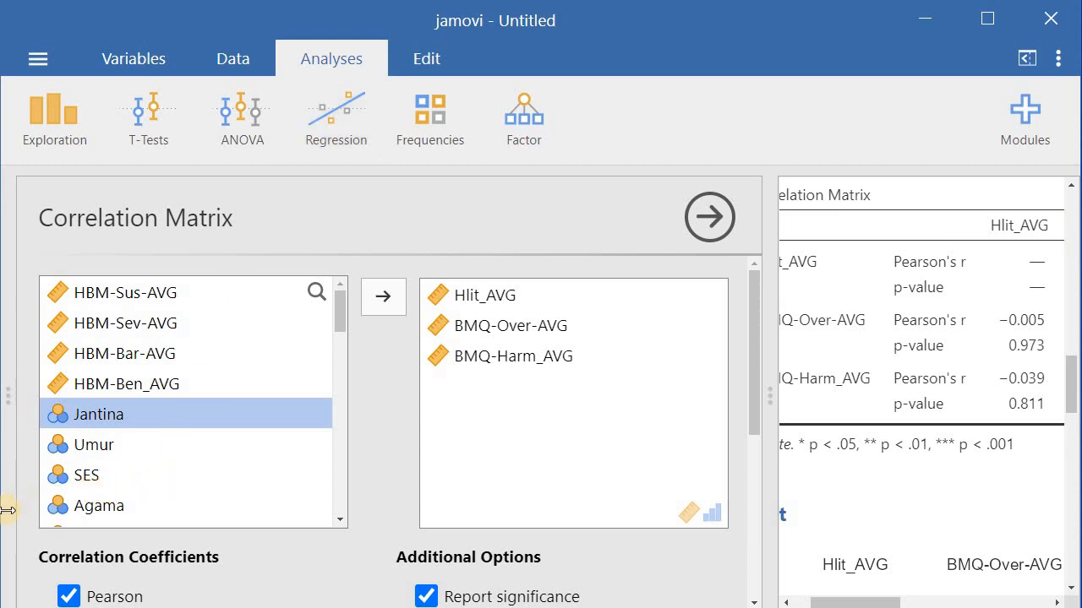
pyautogui.click(102, 452)
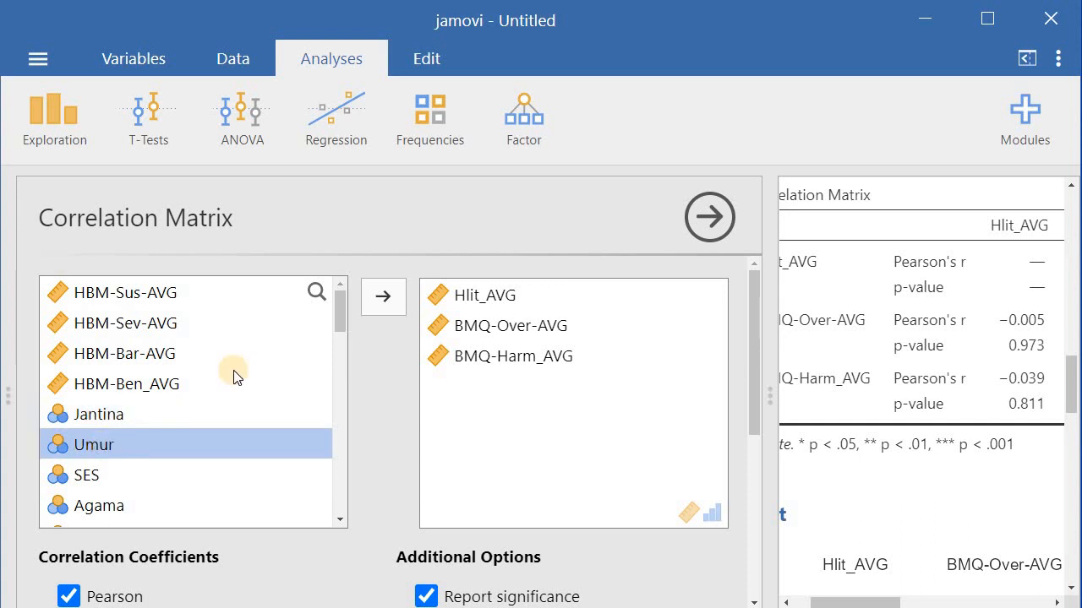
pyautogui.click(377, 302)
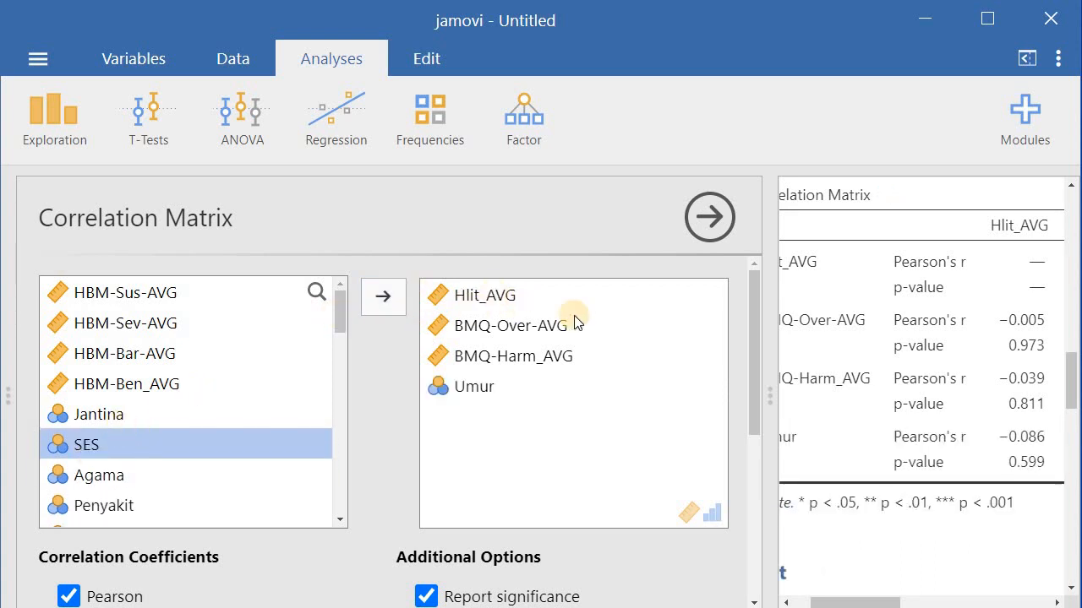
# Examine the updated correlation table and plot in the results
pyautogui.moveTo(774, 524); pyautogui.dragTo(732, 533)
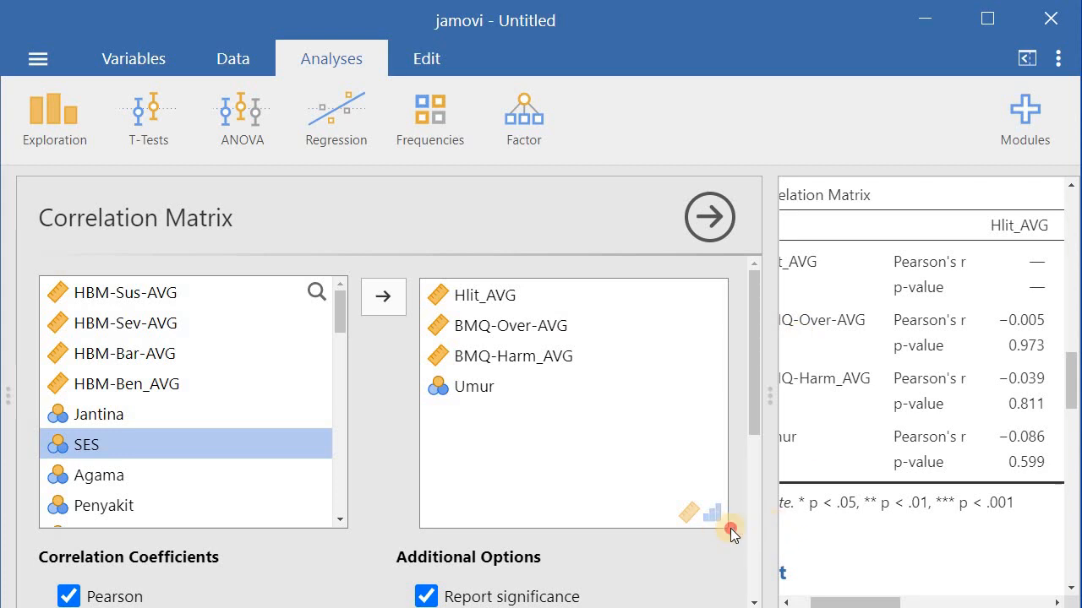
pyautogui.moveTo(864, 602); pyautogui.dragTo(988, 600)
pyautogui.moveTo(911, 602); pyautogui.dragTo(919, 600)
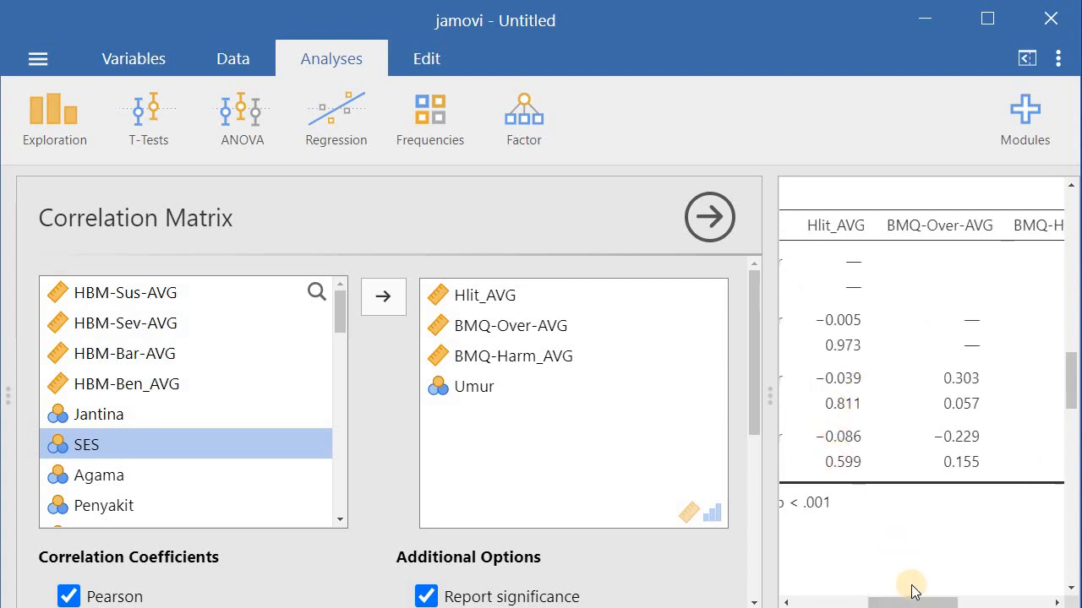
pyautogui.moveTo(912, 604); pyautogui.dragTo(828, 602)
pyautogui.moveTo(1070, 400); pyautogui.dragTo(1065, 465)
pyautogui.moveTo(862, 600)
pyautogui.mouseDown()
pyautogui.moveTo(919, 600)
pyautogui.moveTo(871, 601)
pyautogui.mouseUp()
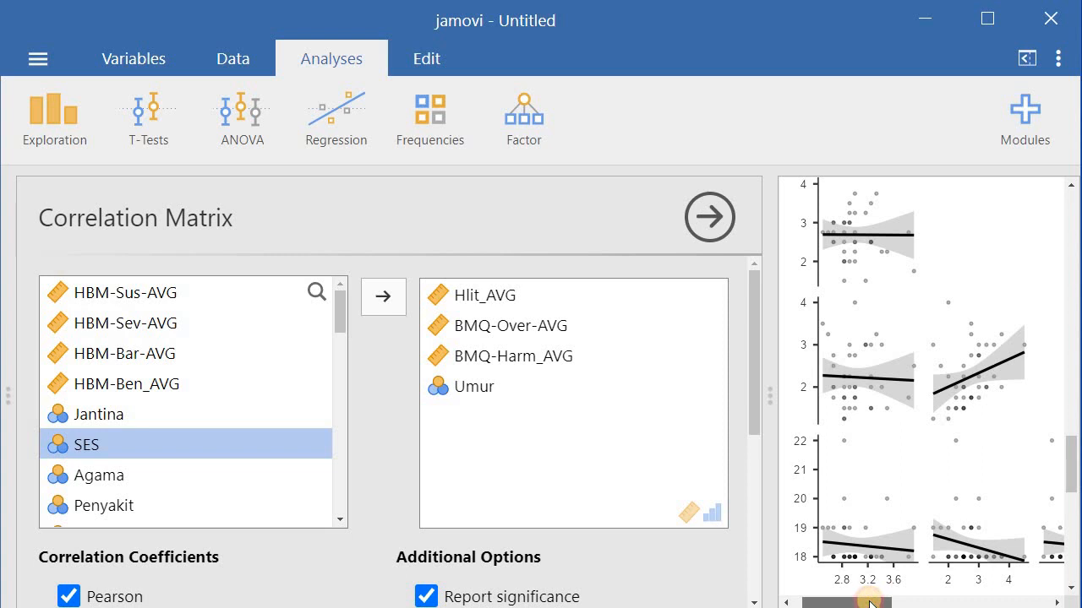
pyautogui.moveTo(869, 600); pyautogui.dragTo(872, 600)
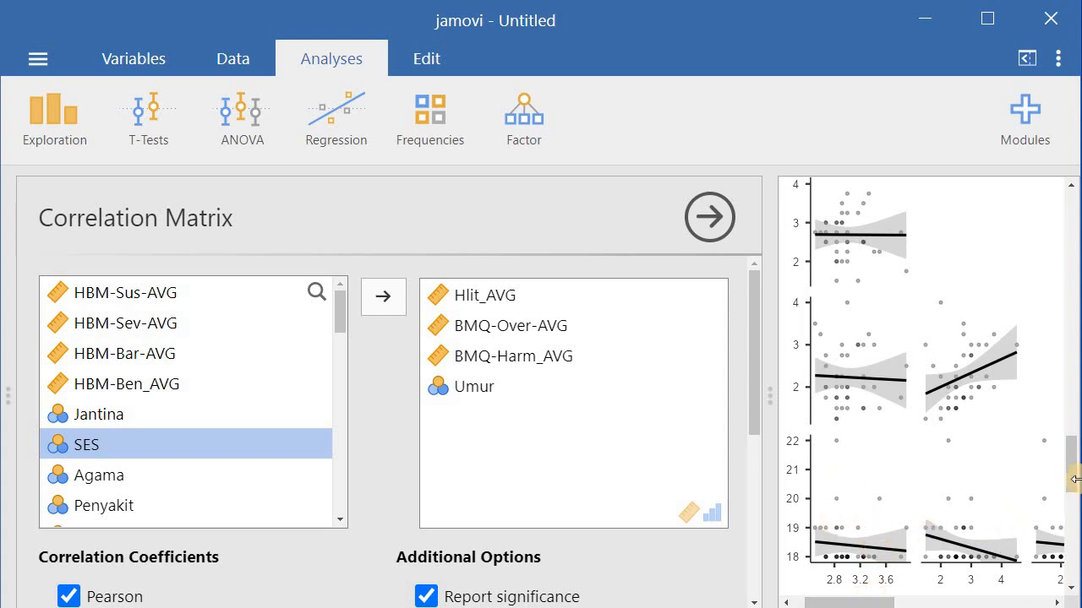
pyautogui.moveTo(1072, 476); pyautogui.dragTo(1075, 384)
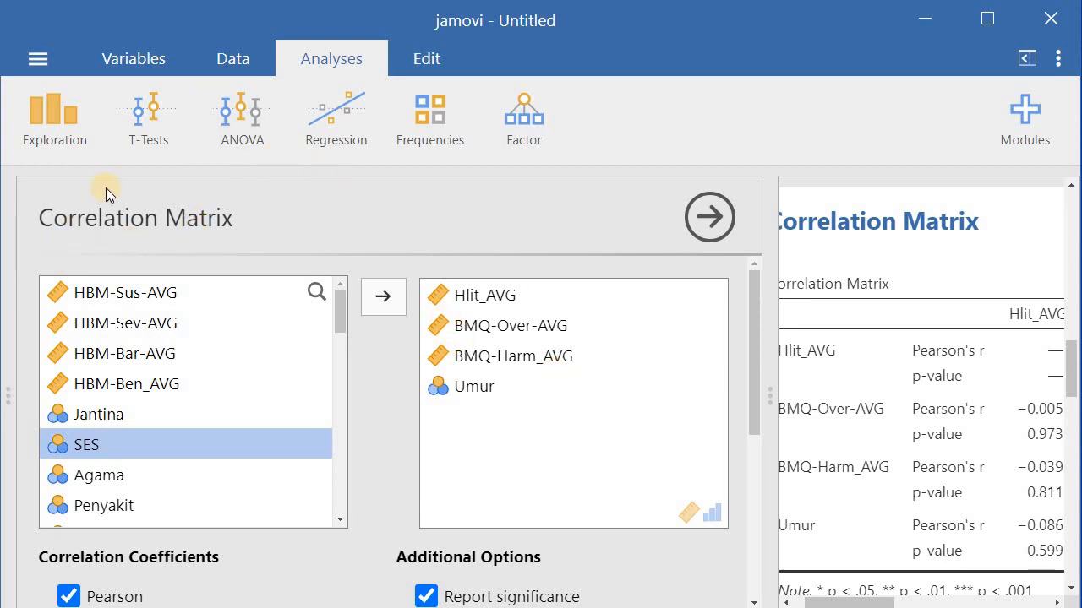
# Start an Independent Samples T-Test with Jantina as the grouping variable
pyautogui.click(140, 128)
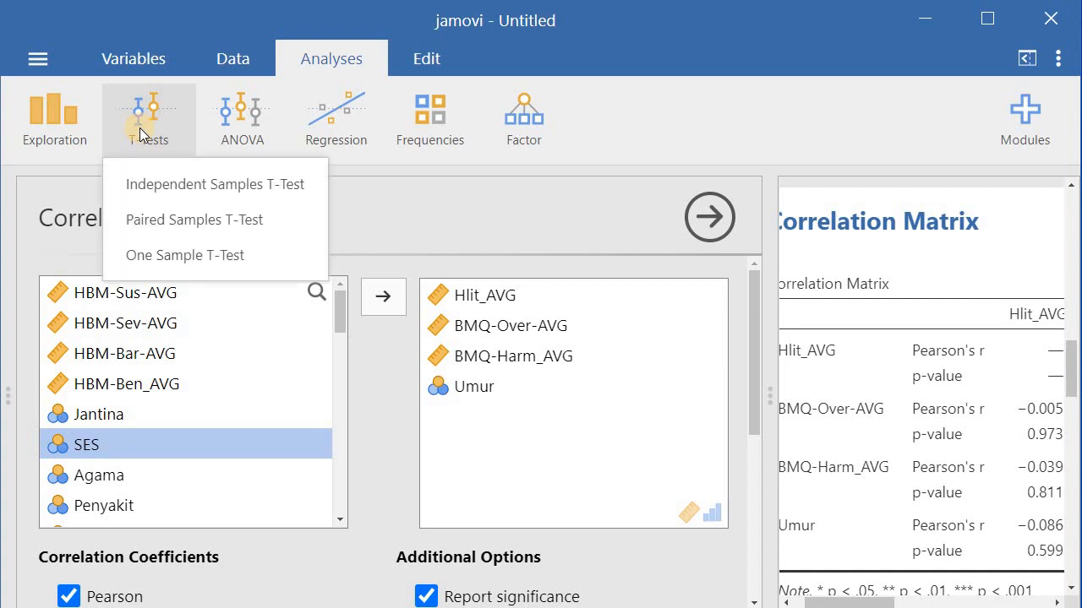
pyautogui.click(166, 183)
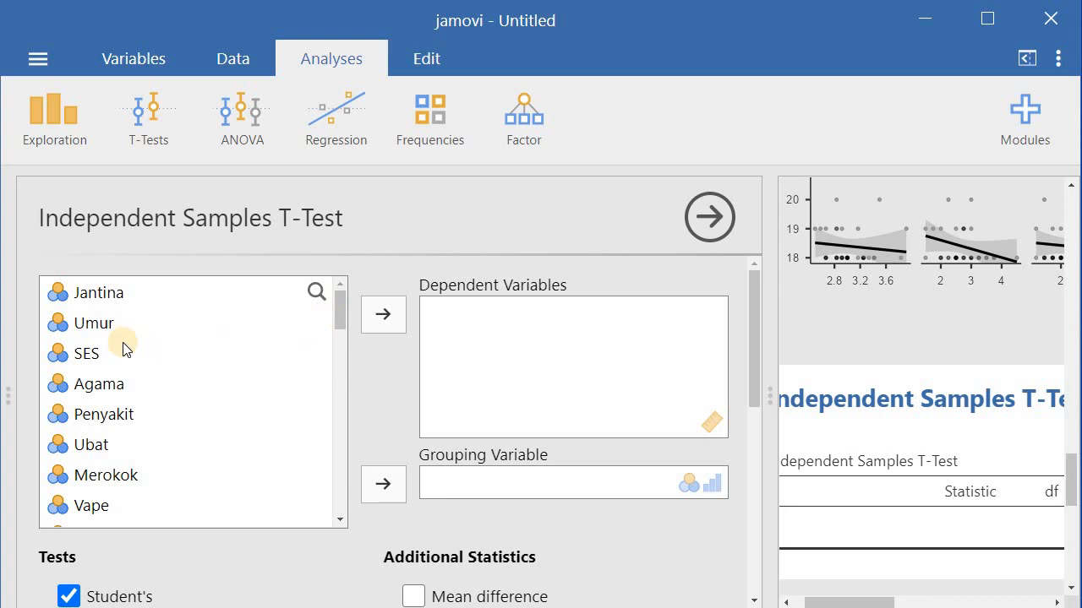
pyautogui.click(89, 293)
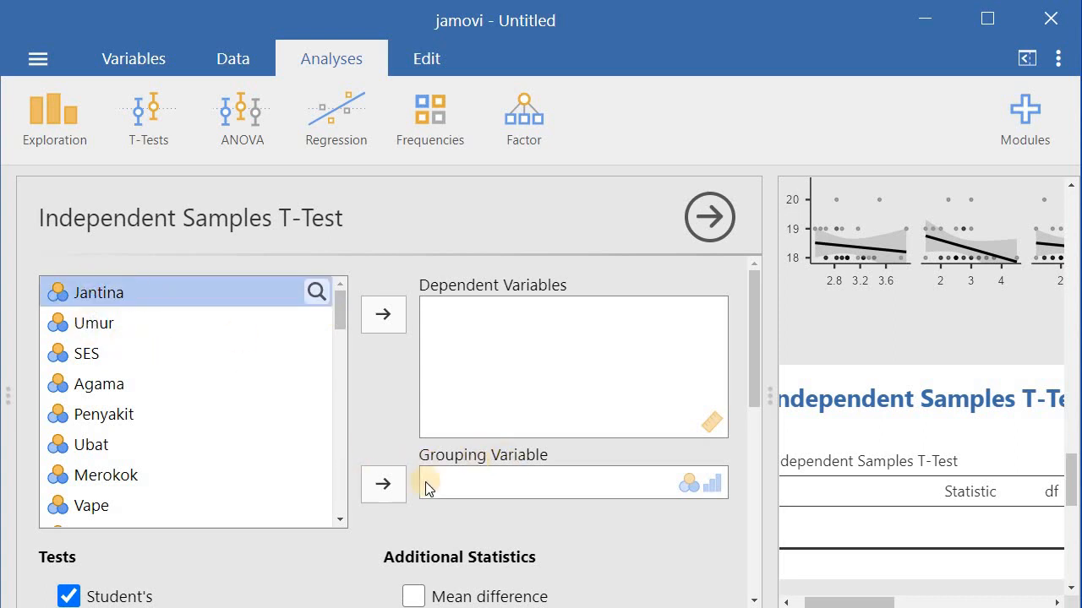
pyautogui.click(383, 483)
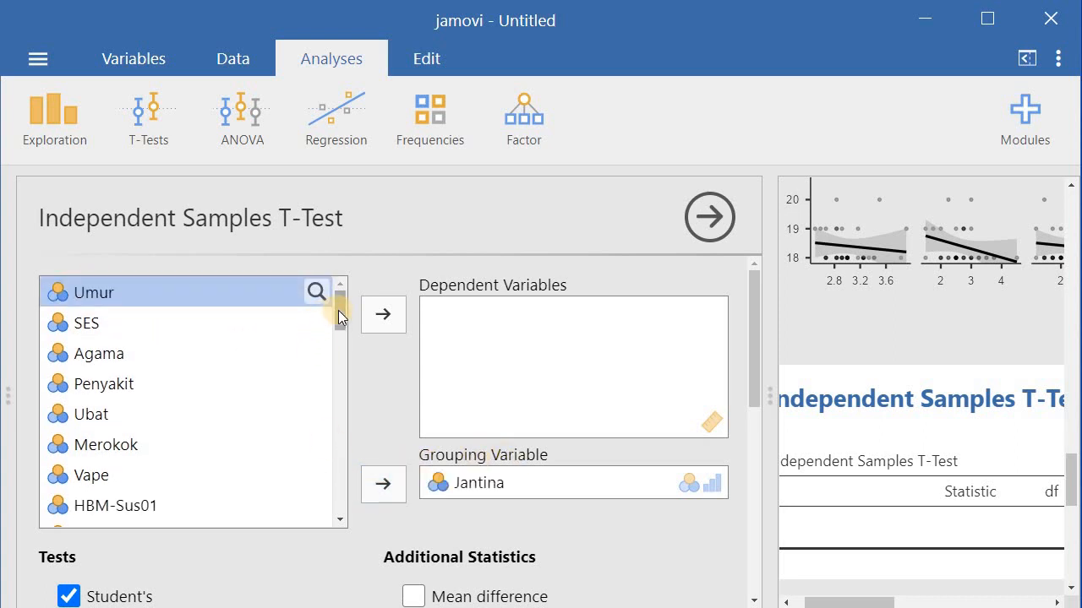
# Add Hlit_AVG as the t-test's dependent variable
pyautogui.moveTo(338, 310); pyautogui.dragTo(328, 450)
pyautogui.click(98, 438)
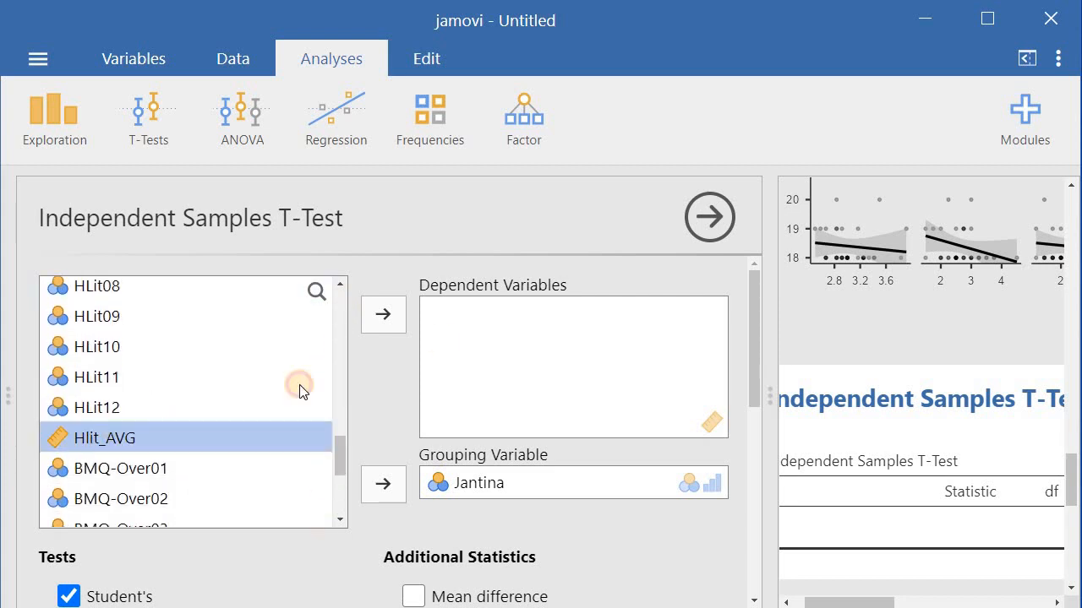
pyautogui.click(385, 316)
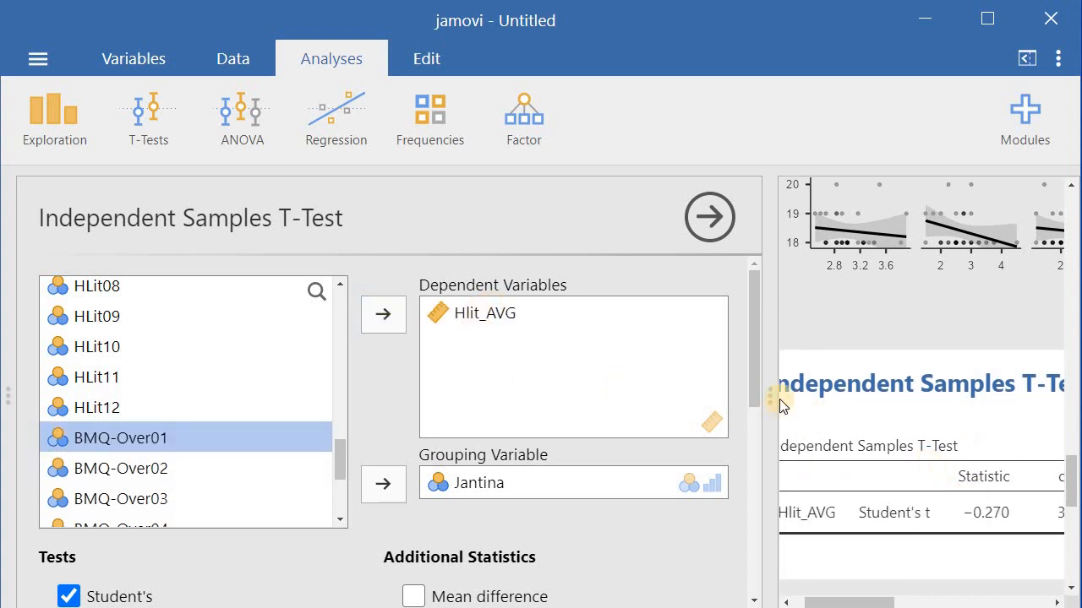
# Turn on mean difference, effect size, descriptives and descriptives plots for the t-test
pyautogui.moveTo(749, 366); pyautogui.dragTo(747, 467)
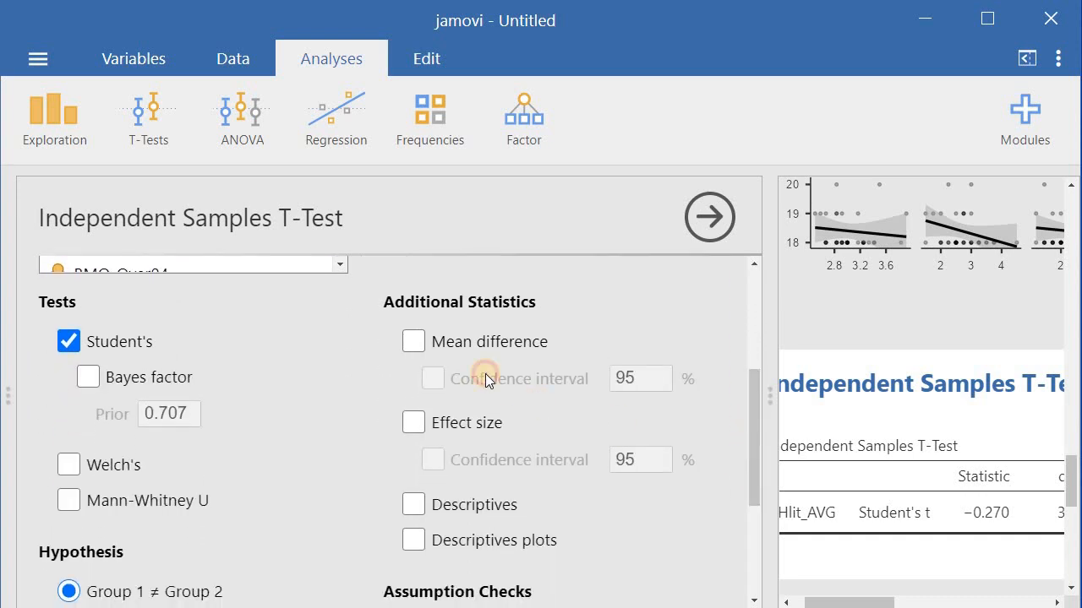
pyautogui.click(413, 341)
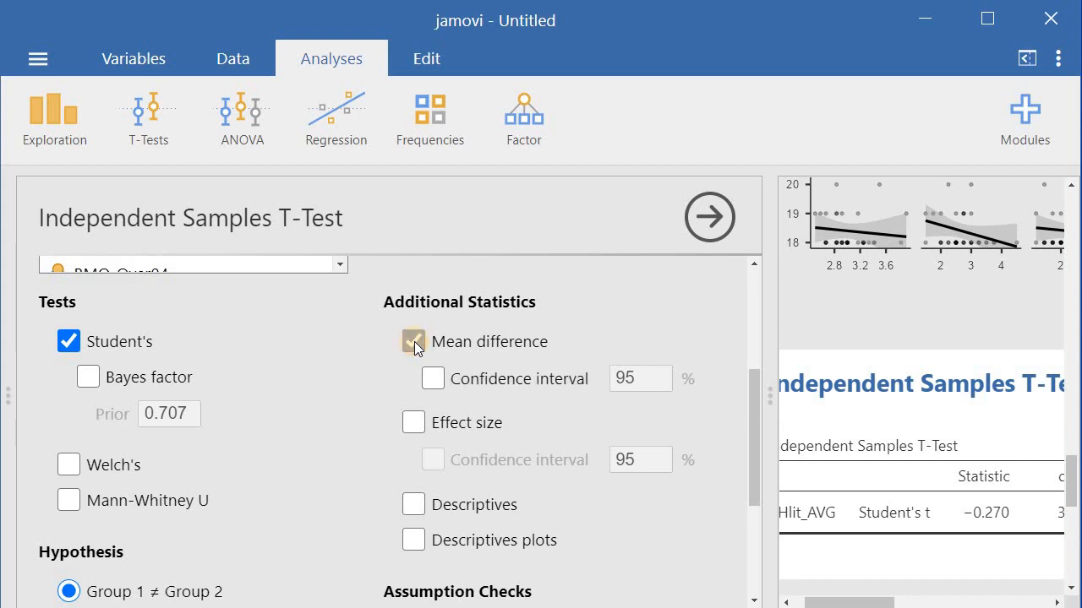
pyautogui.click(414, 423)
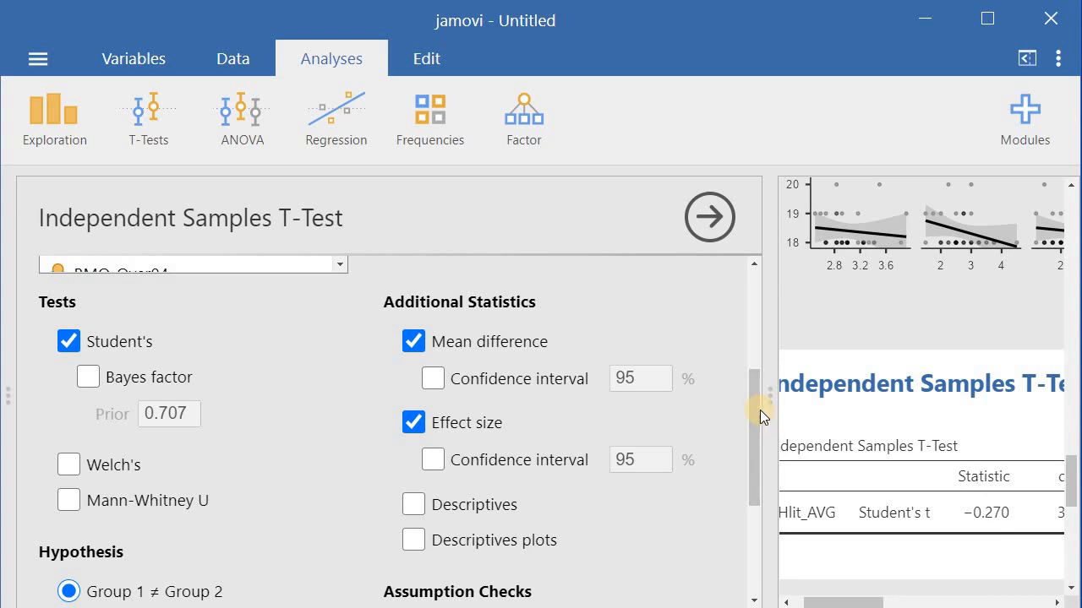
pyautogui.moveTo(753, 418); pyautogui.dragTo(753, 466)
pyautogui.click(419, 386)
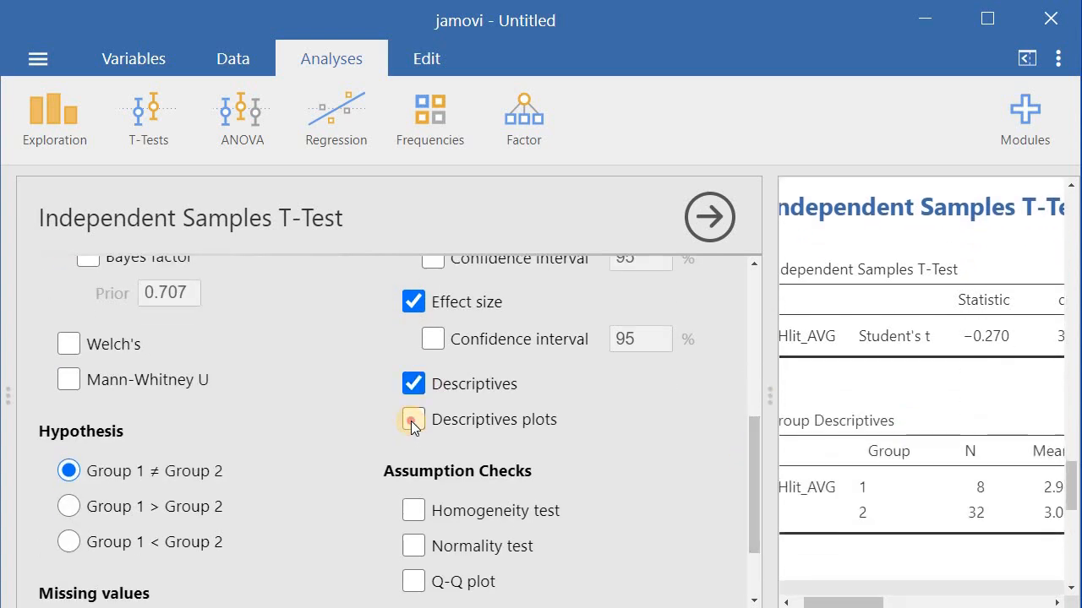
pyautogui.click(412, 421)
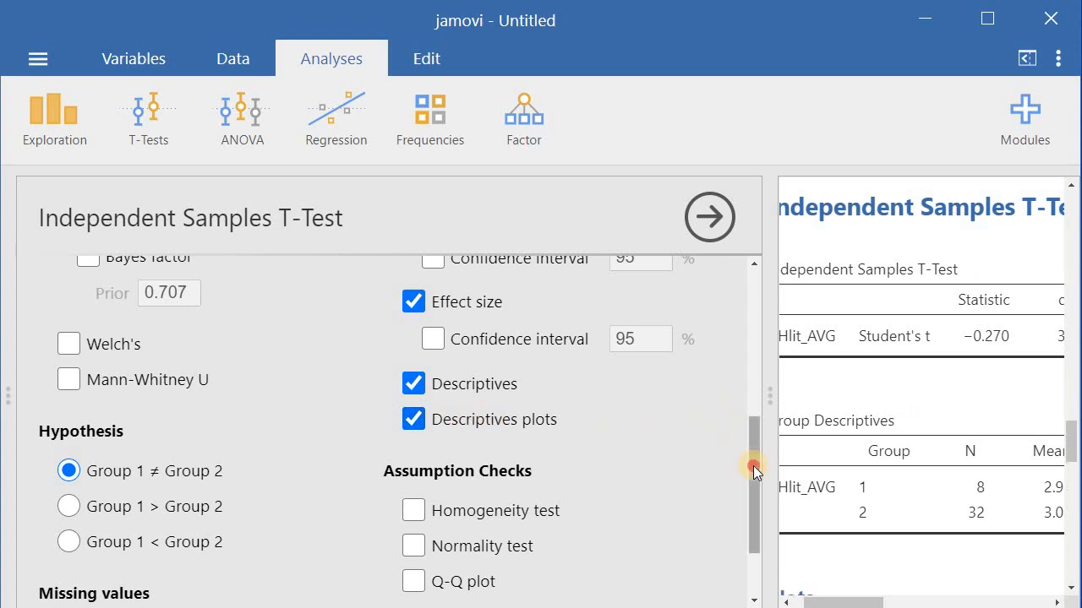
# Turn on the homogeneity test and Q-Q plot assumption checks
pyautogui.moveTo(753, 466); pyautogui.dragTo(747, 489)
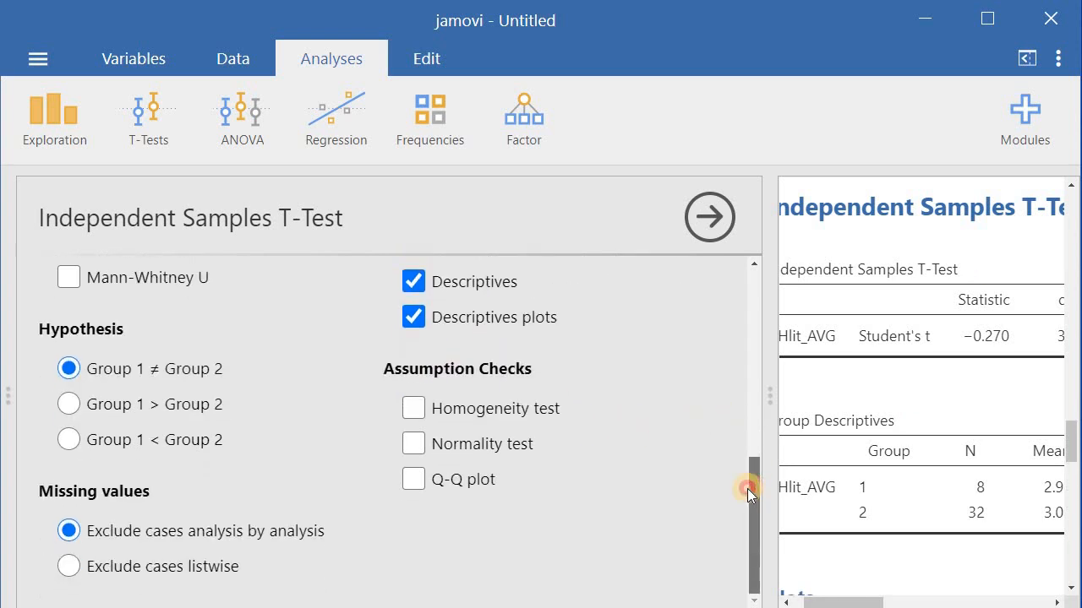
pyautogui.click(414, 409)
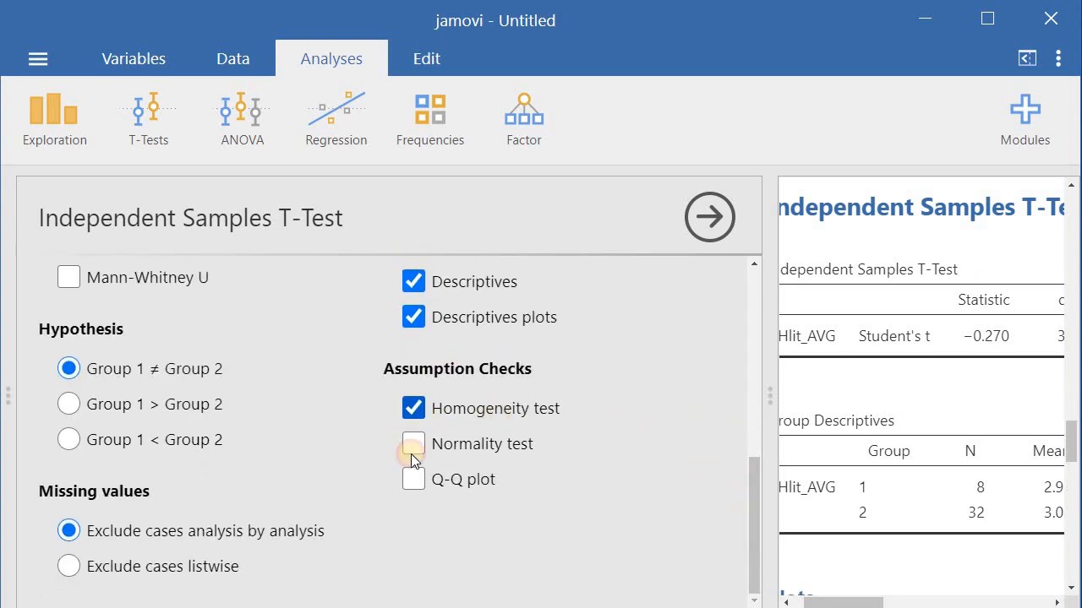
pyautogui.click(414, 479)
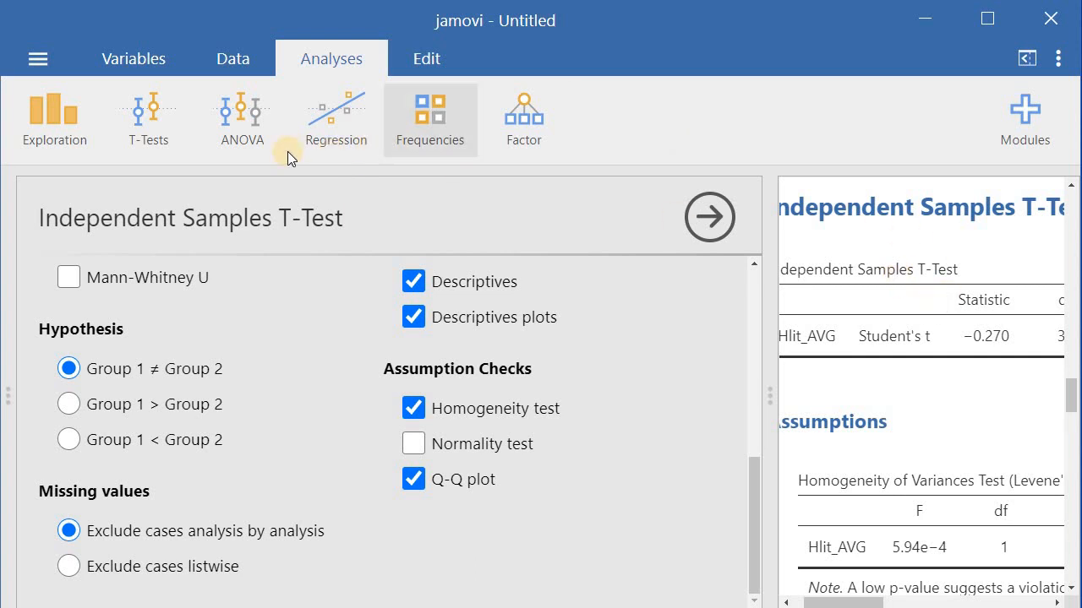
# Widen the results pane and review the t-test table, Levene's test, group descriptives, descriptives plot and Q-Q plot
pyautogui.click(228, 57)
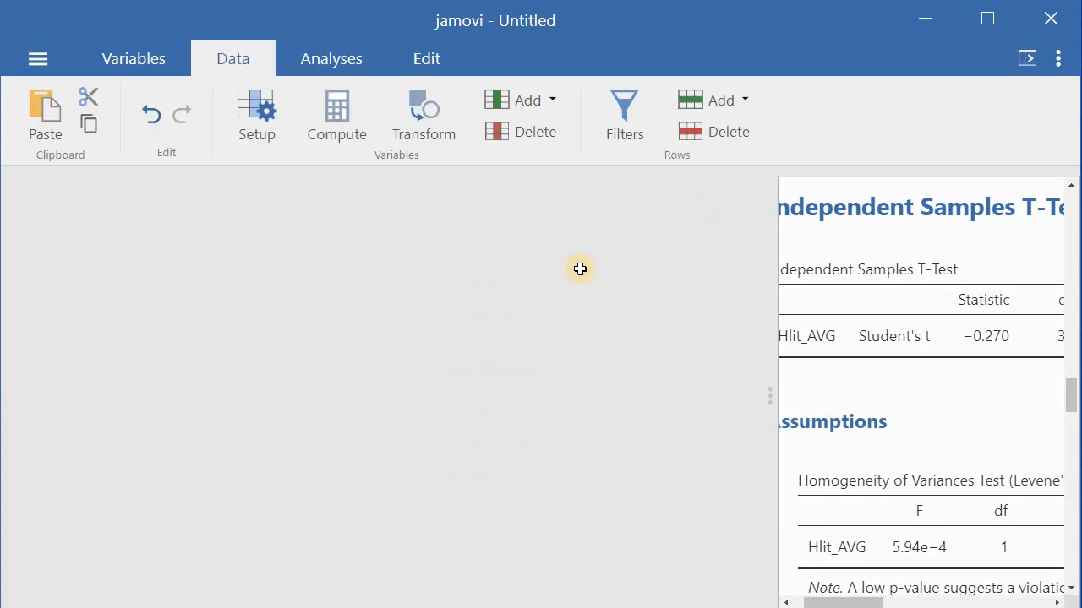
pyautogui.moveTo(778, 290); pyautogui.dragTo(279, 274)
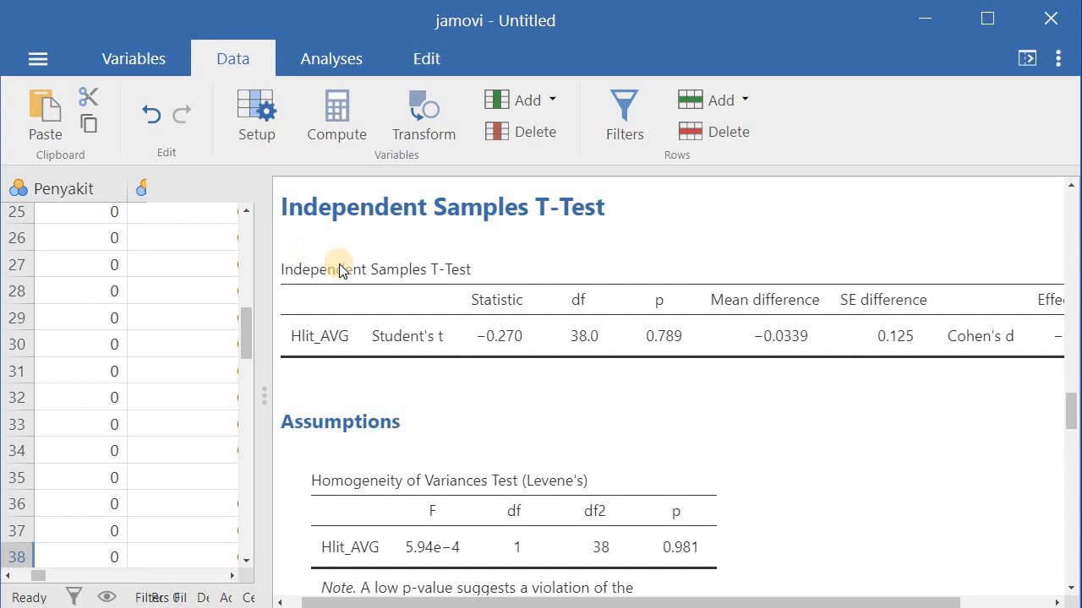
pyautogui.scroll(-1, 339, 269)
pyautogui.scroll(1, 338, 269)
pyautogui.moveTo(806, 600); pyautogui.dragTo(889, 587)
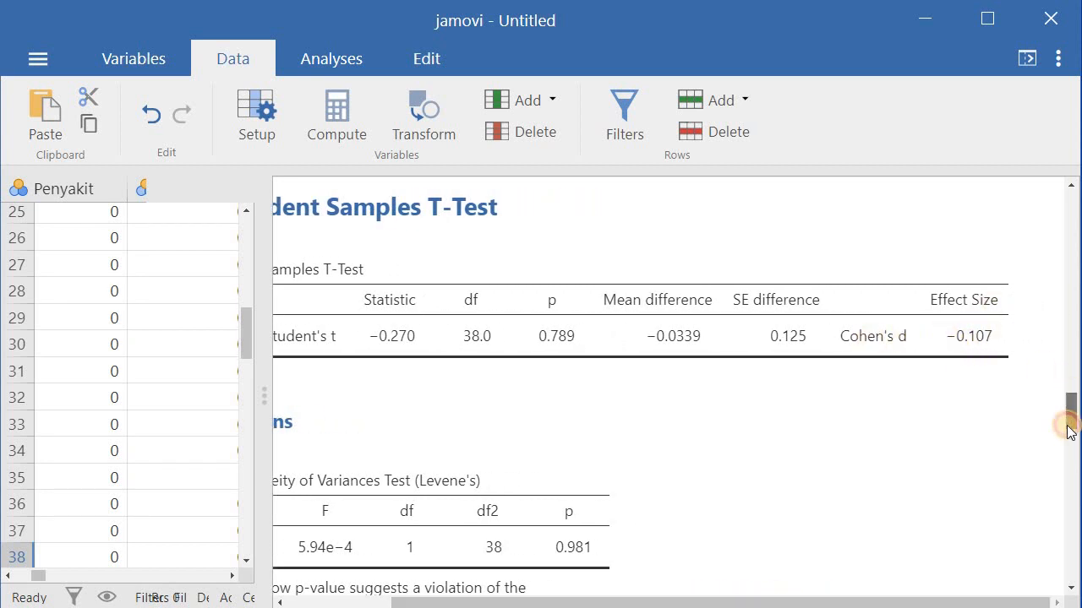
pyautogui.scroll(-2, 1070, 427)
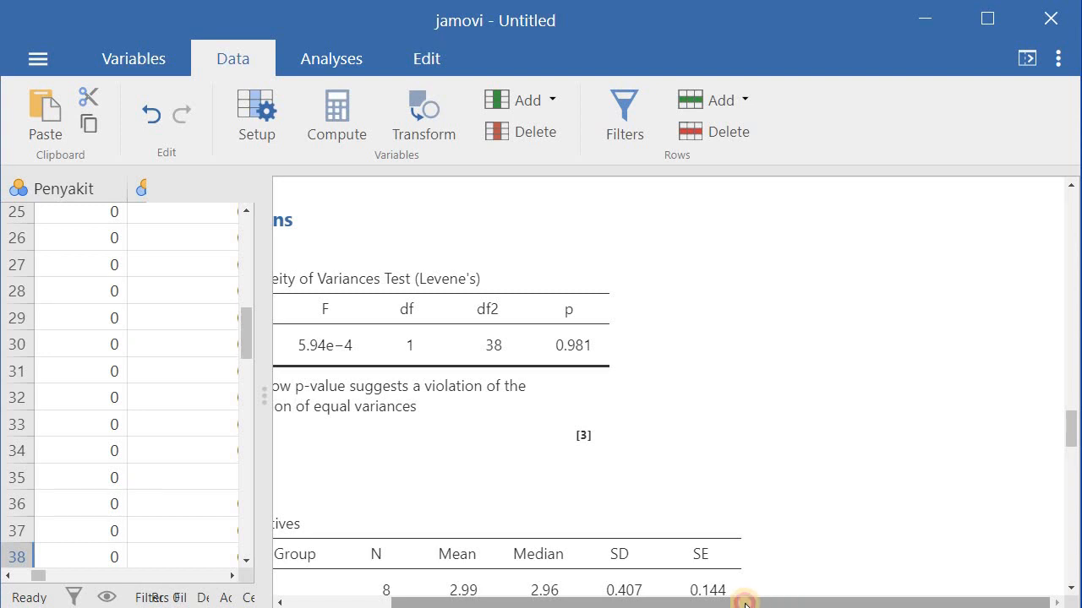
pyautogui.moveTo(744, 600); pyautogui.dragTo(640, 601)
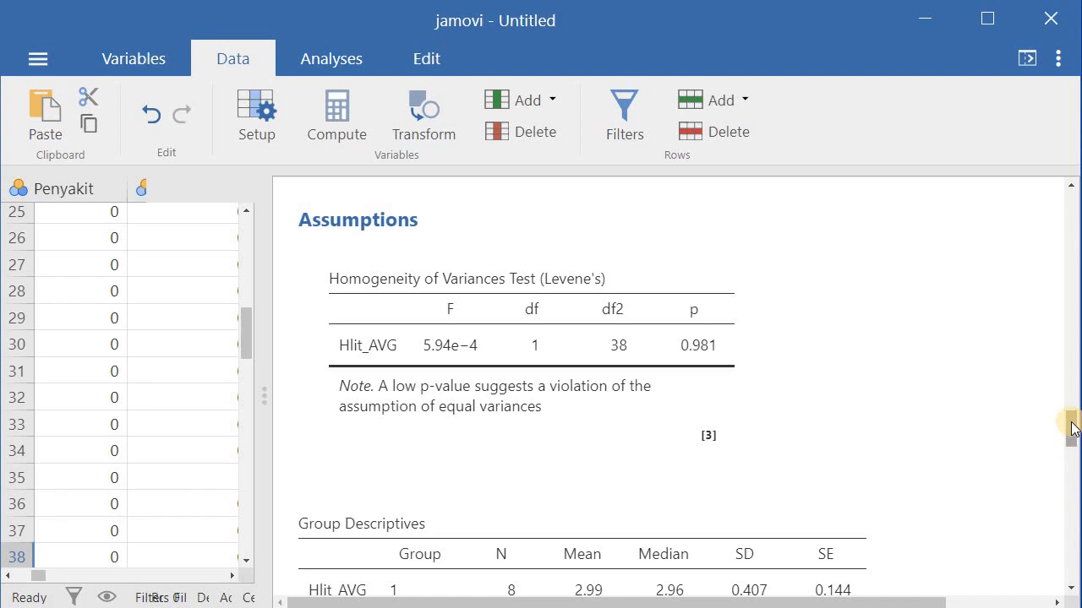
pyautogui.moveTo(1071, 429); pyautogui.dragTo(1066, 456)
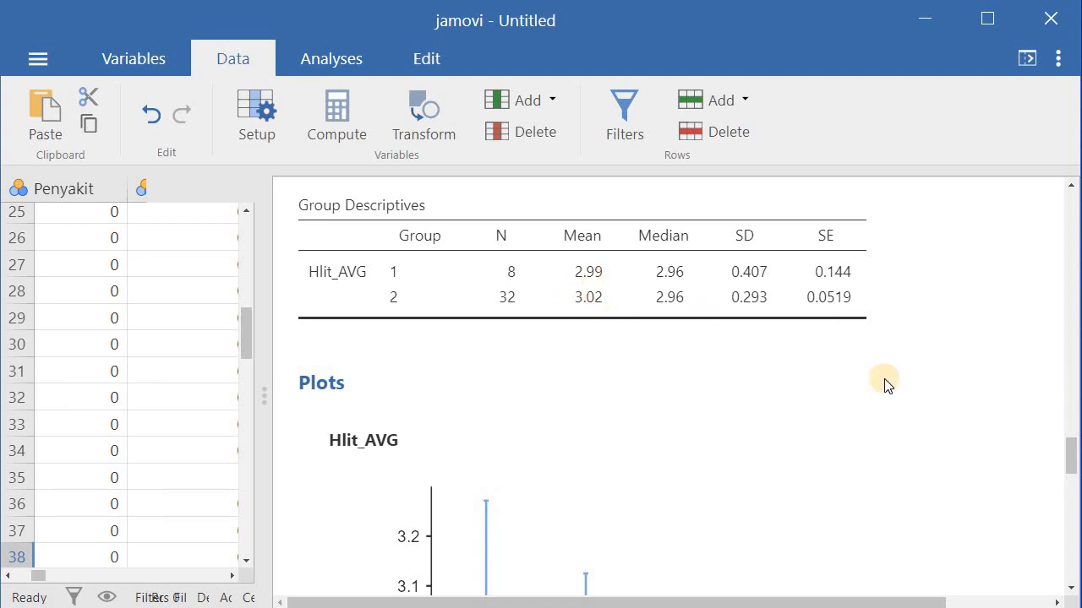
pyautogui.moveTo(1069, 449)
pyautogui.mouseDown()
pyautogui.moveTo(1073, 484)
pyautogui.moveTo(1070, 467)
pyautogui.mouseUp()
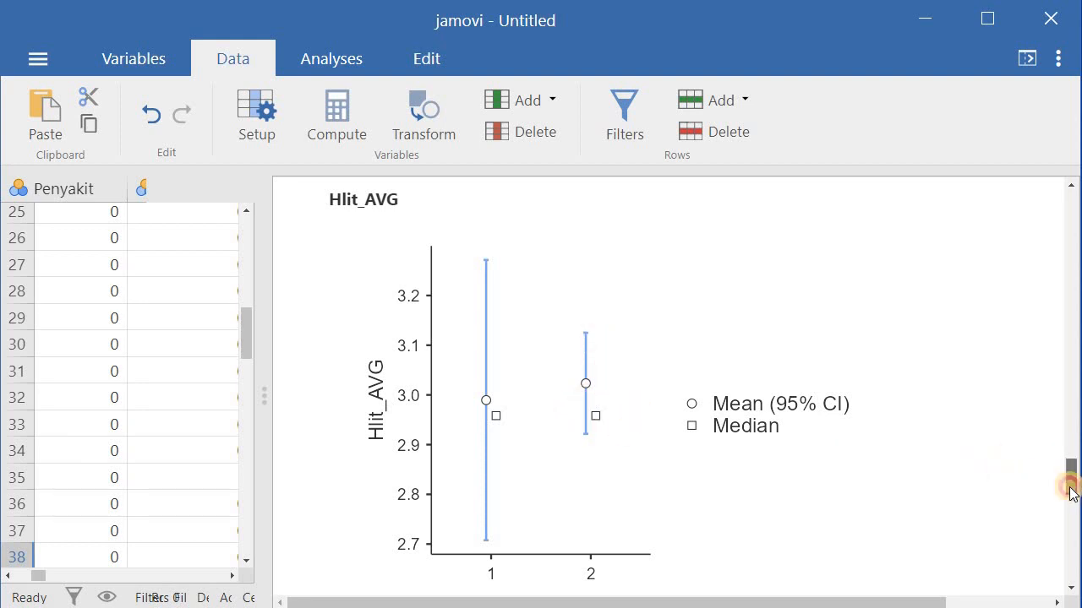
pyautogui.moveTo(1071, 485); pyautogui.dragTo(1065, 523)
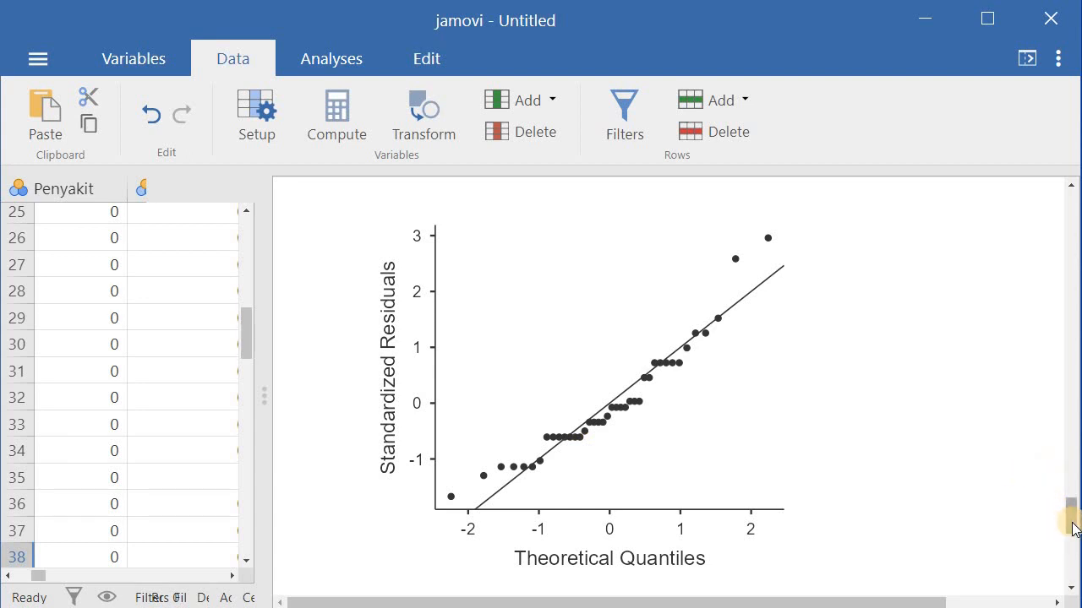
pyautogui.moveTo(1073, 517); pyautogui.dragTo(1073, 494)
pyautogui.moveTo(1075, 457); pyautogui.dragTo(1074, 406)
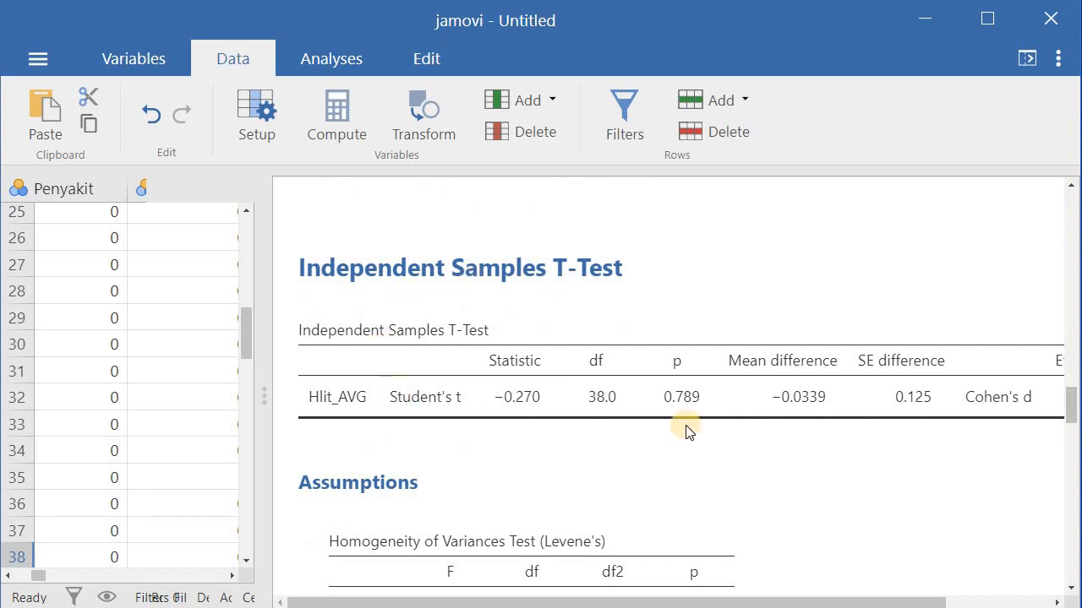